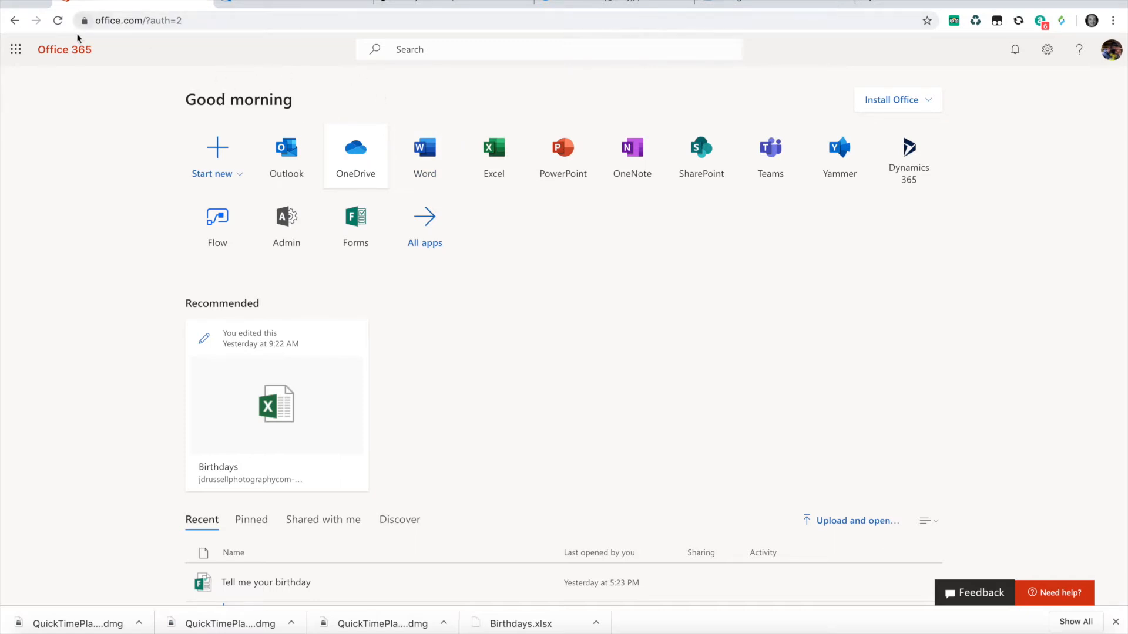
- View the signed-in Office 365 account, and open the list of resource groups in the Azure portal
{"action": "left_click", "coordinate": [1111, 50]}
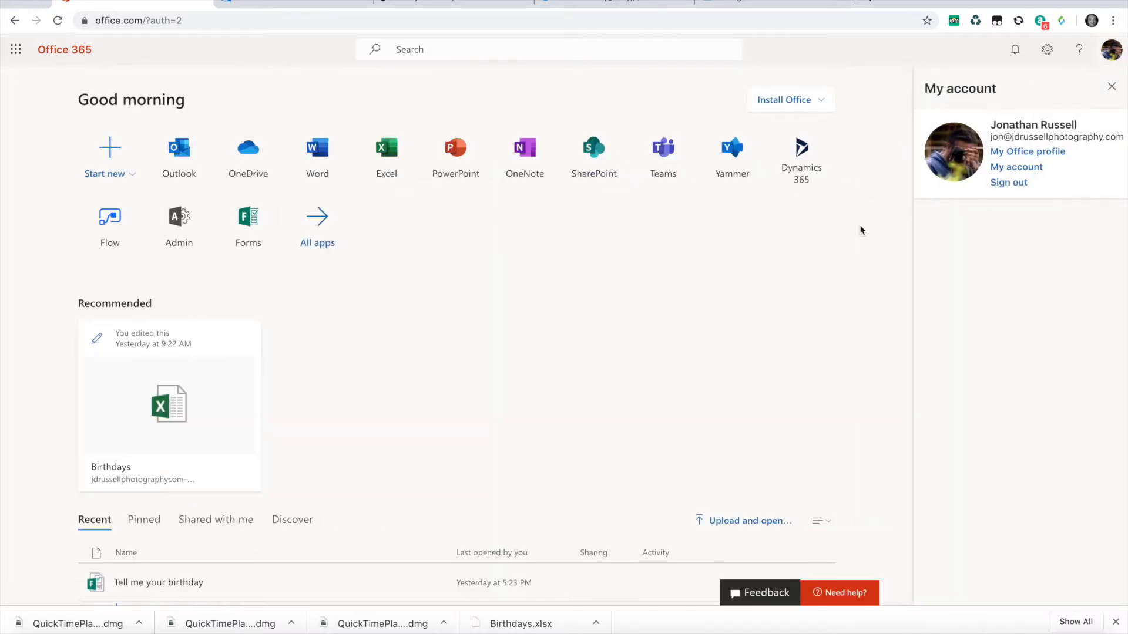
{"action": "left_click", "coordinate": [1113, 52]}
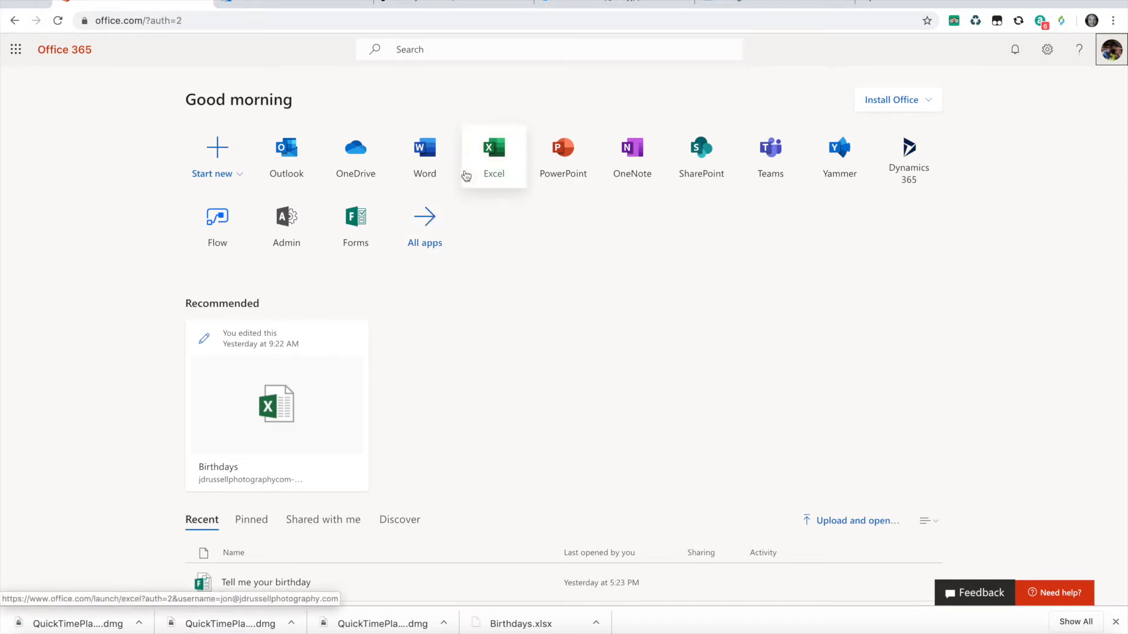
{"action": "left_click", "coordinate": [267, 9]}
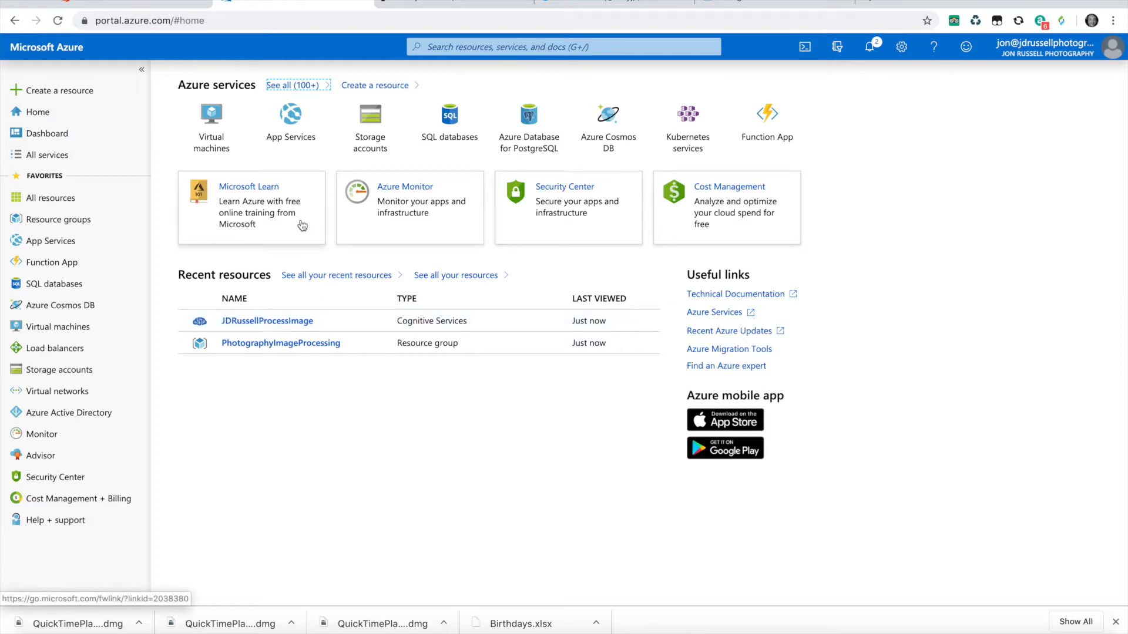
{"action": "left_click", "coordinate": [71, 224]}
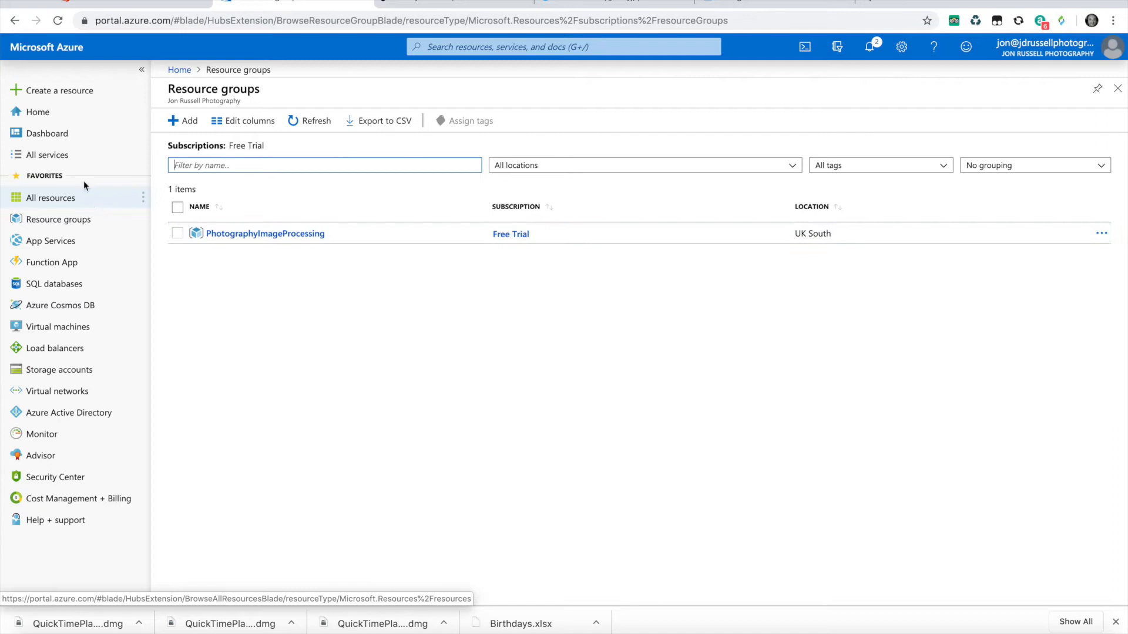
- Find Computer Vision in the Azure Marketplace and start creating a new resource from it
{"action": "left_click", "coordinate": [75, 91]}
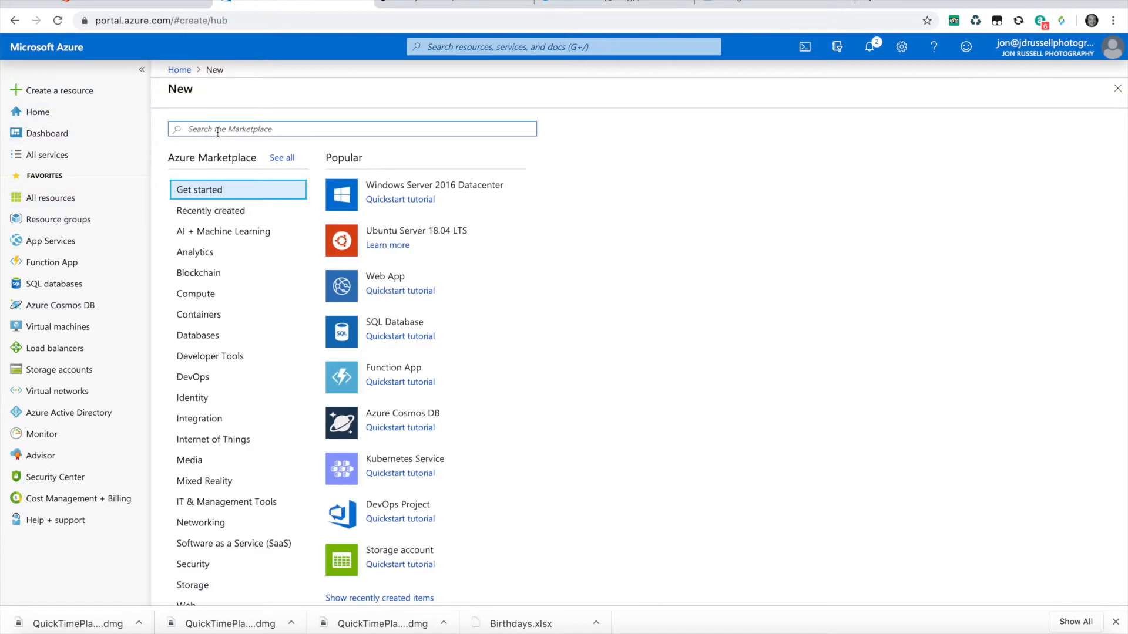
{"action": "type", "text": "computer vis"}
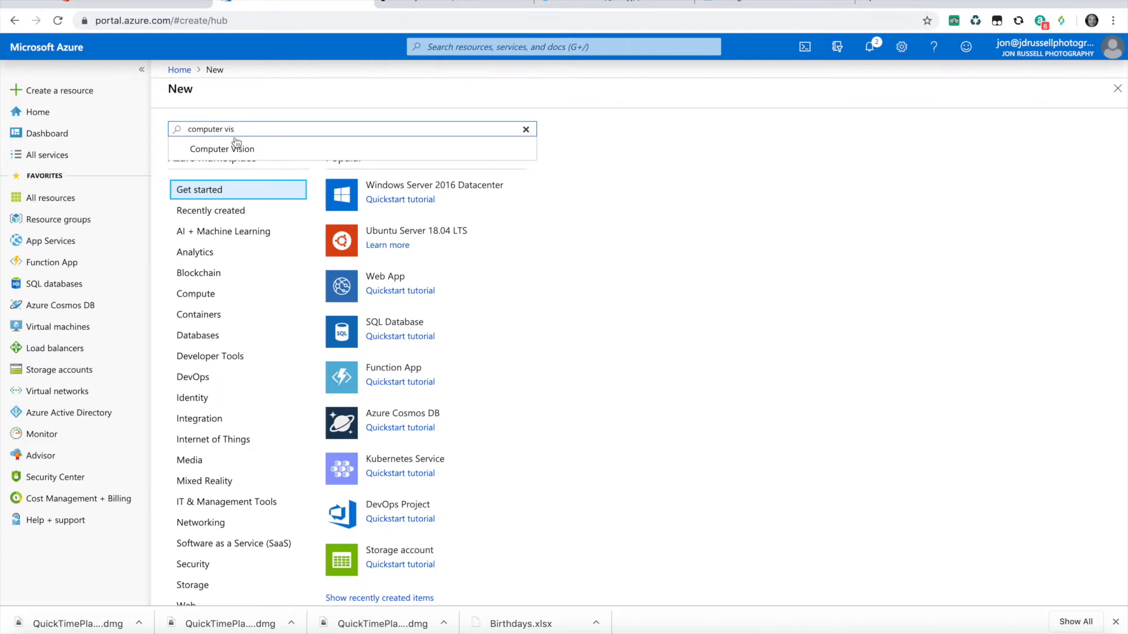
{"action": "left_click", "coordinate": [235, 149]}
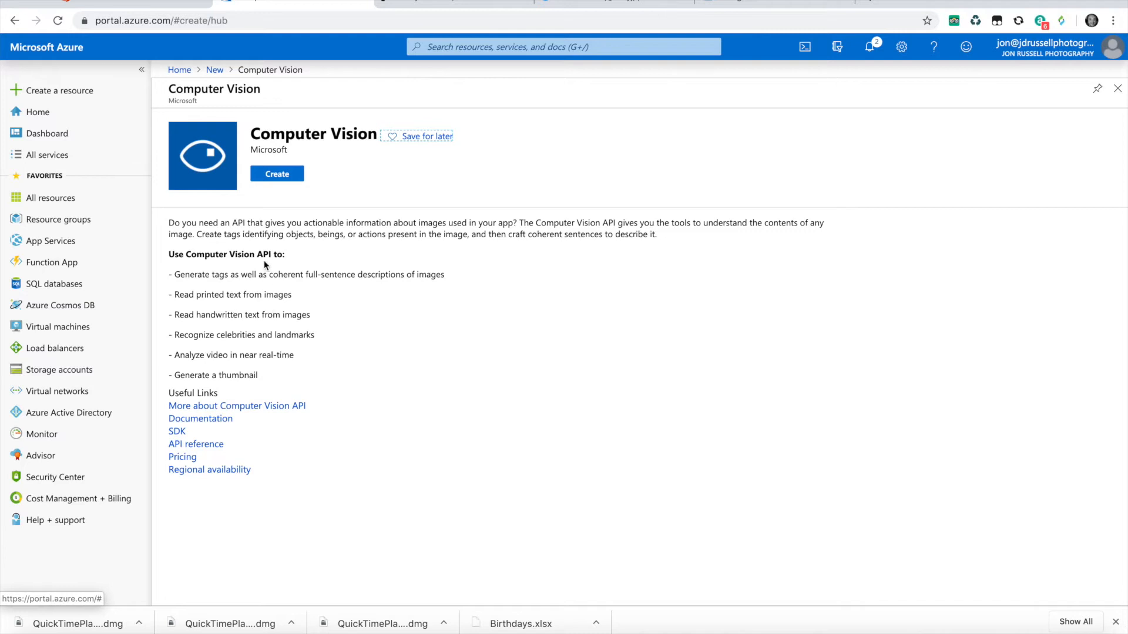
{"action": "left_click_drag", "start_coordinate": [264, 253], "coordinate": [269, 253]}
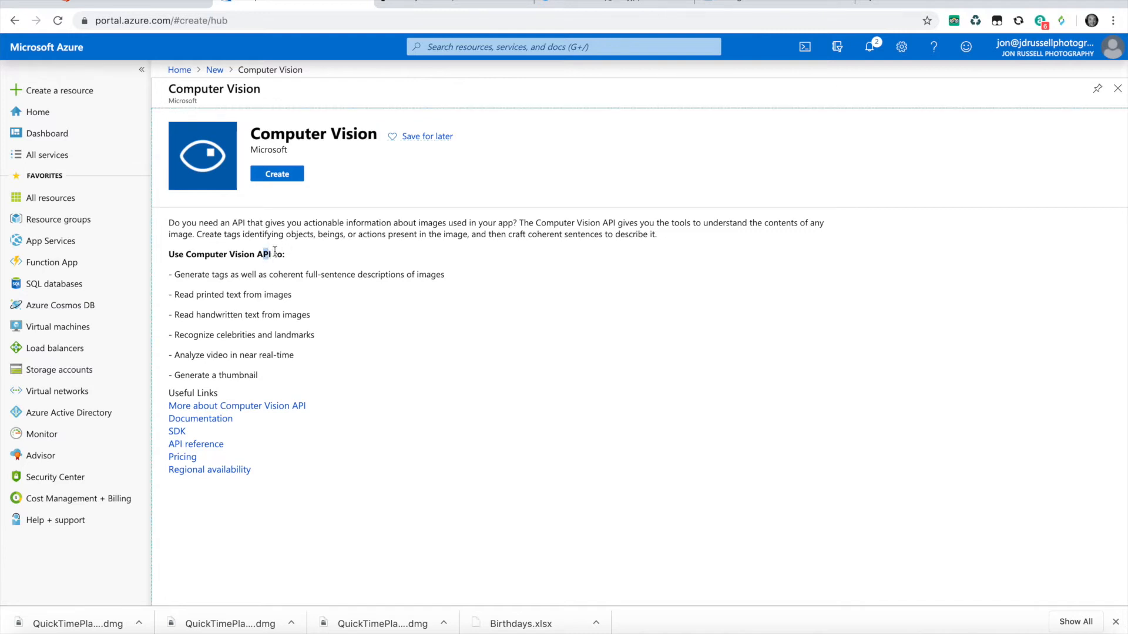
{"action": "left_click", "coordinate": [280, 175]}
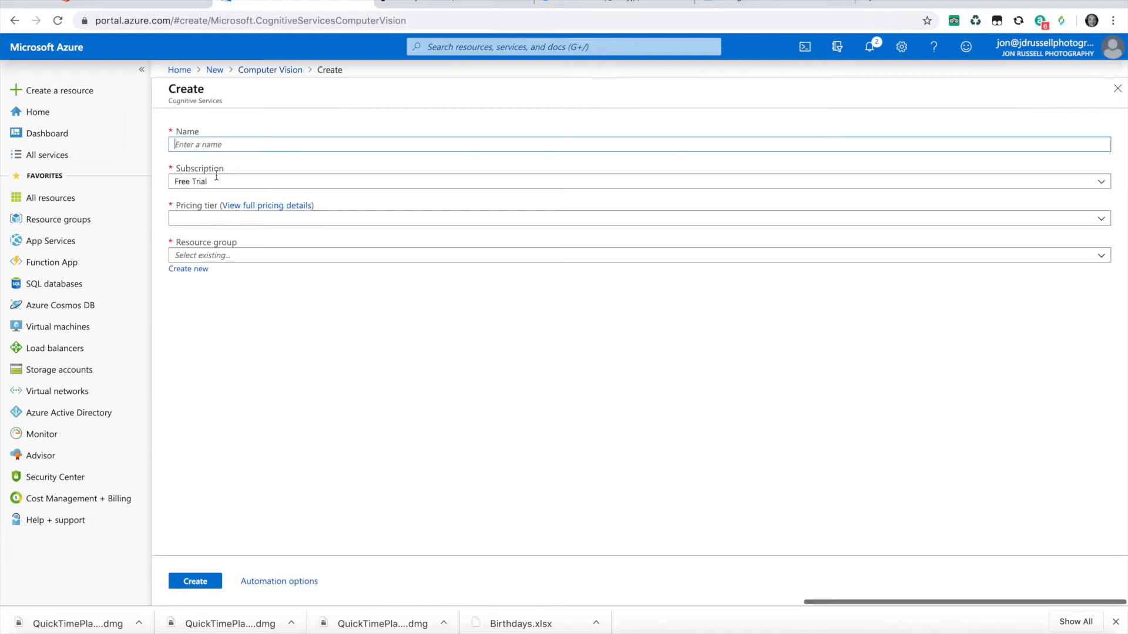
- Name the new Computer Vision resource testing and bring up the existing resource groups to choose from
{"action": "type", "text": "test"}
{"action": "left_click", "coordinate": [210, 227]}
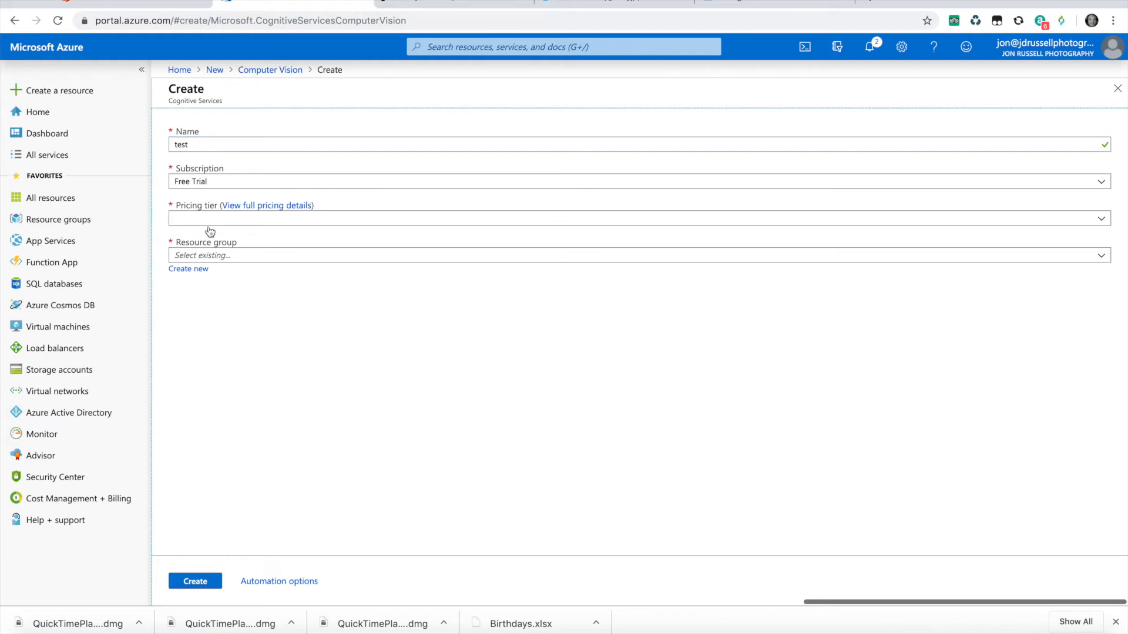
{"action": "left_click", "coordinate": [202, 143]}
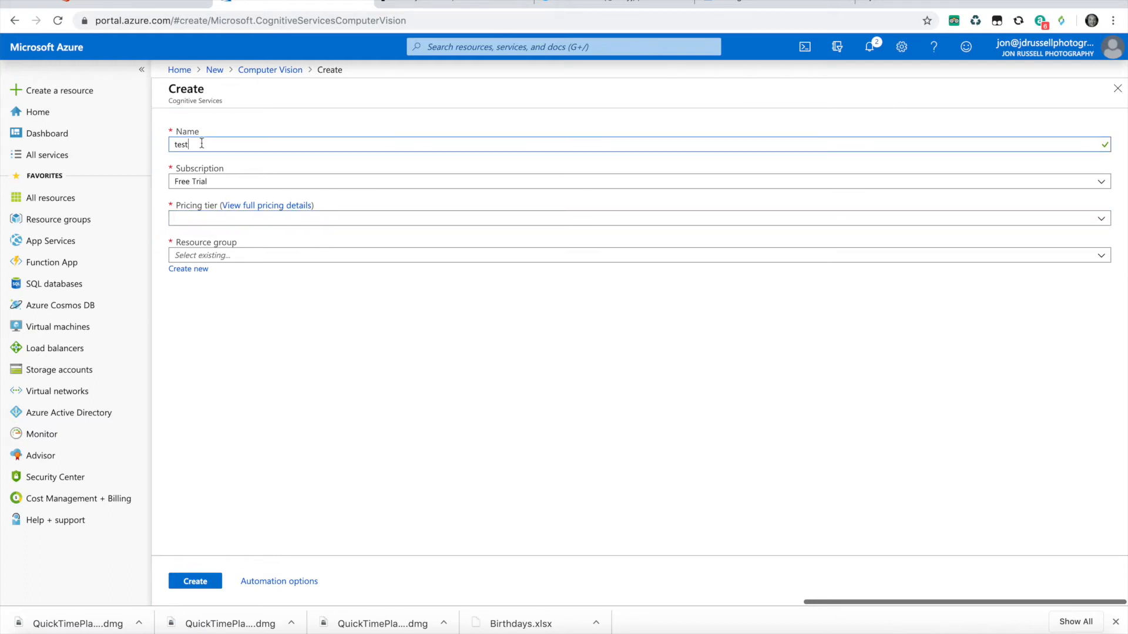
{"action": "left_click", "coordinate": [222, 218]}
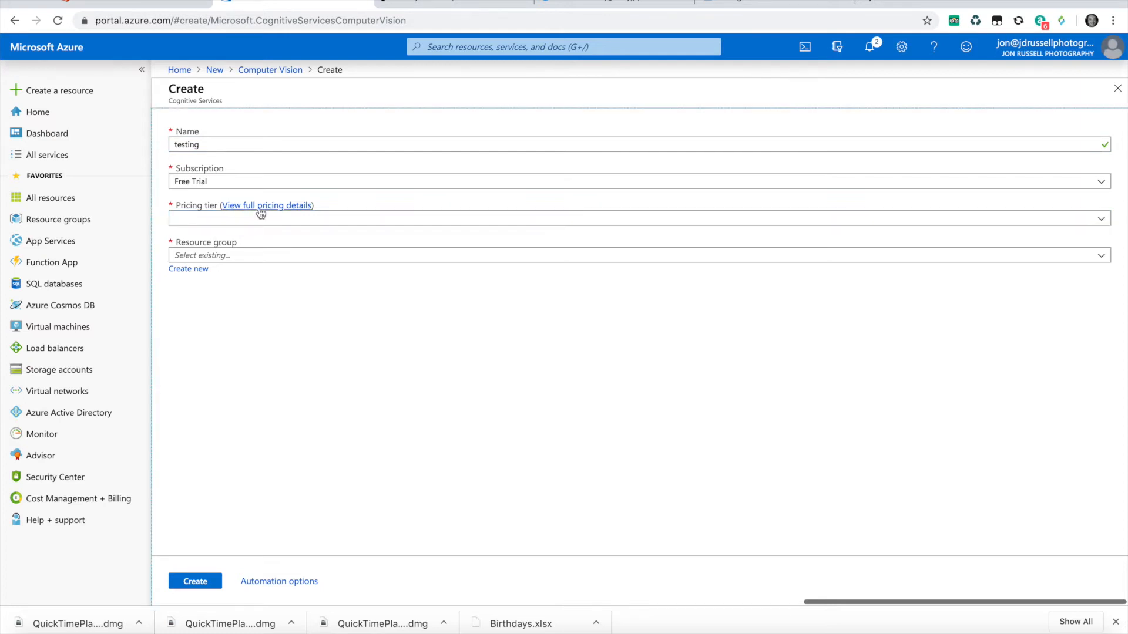
{"action": "left_click", "coordinate": [229, 255]}
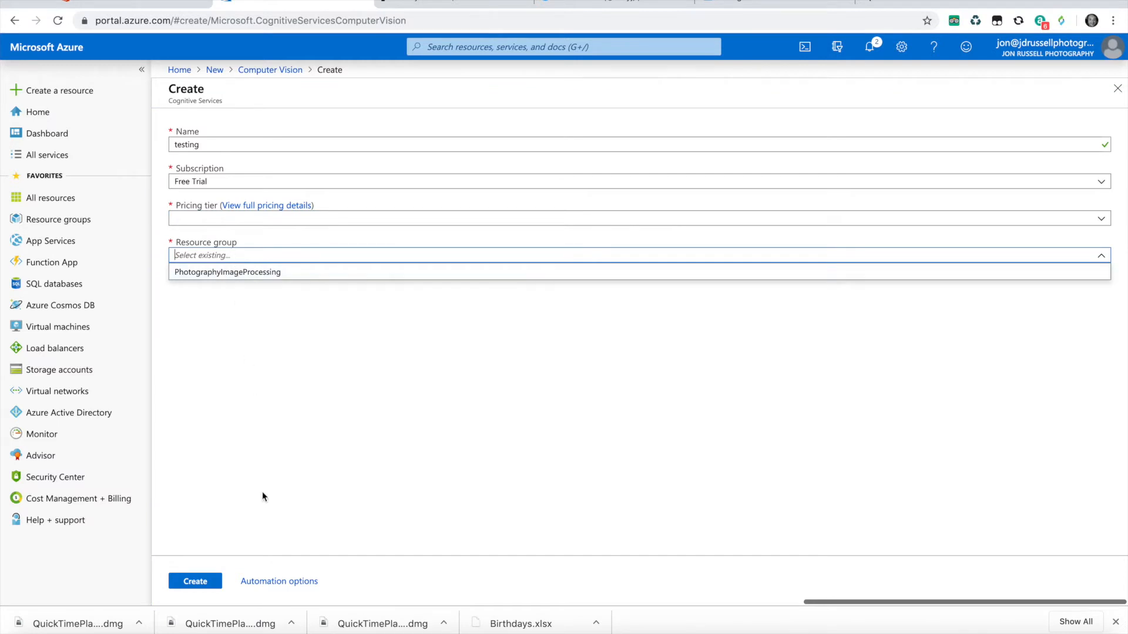
- Open the existing Cognitive Services resource and go from its quick start to the Computer Vision API reference
{"action": "left_click", "coordinate": [50, 197]}
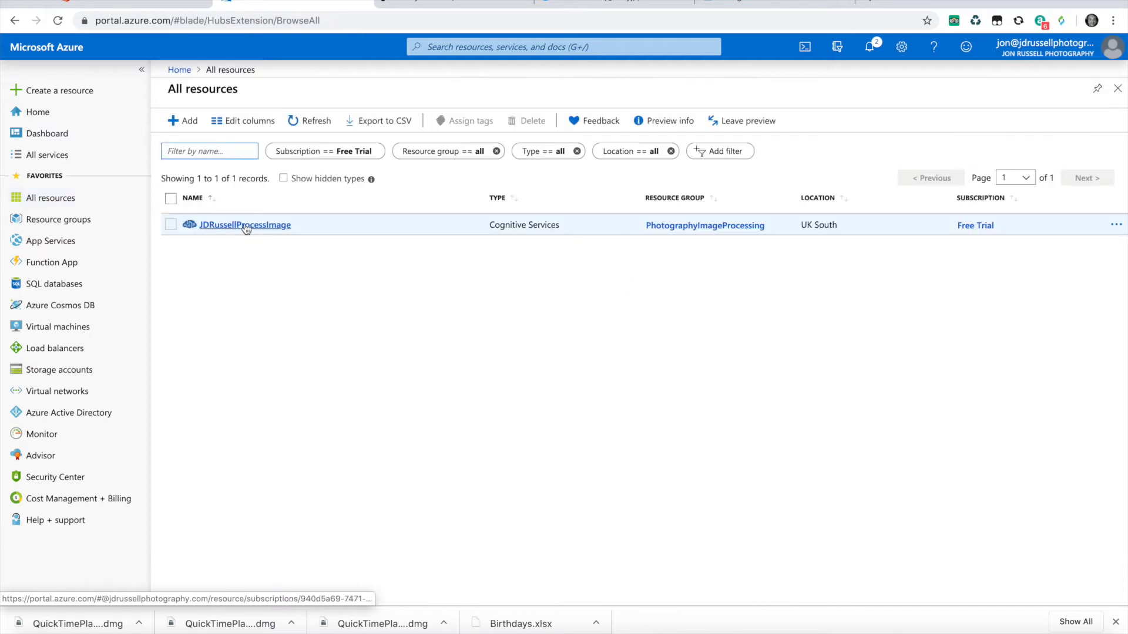
{"action": "left_click", "coordinate": [242, 225]}
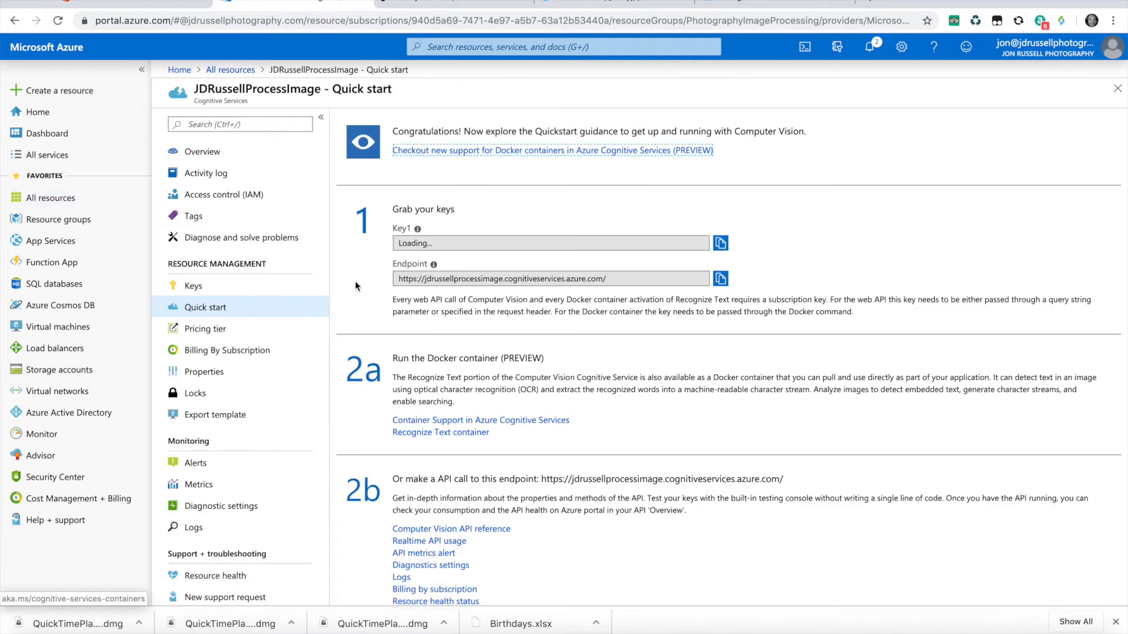
{"action": "scroll", "coordinate": [411, 314], "scroll_direction": "down", "scroll_amount": 4}
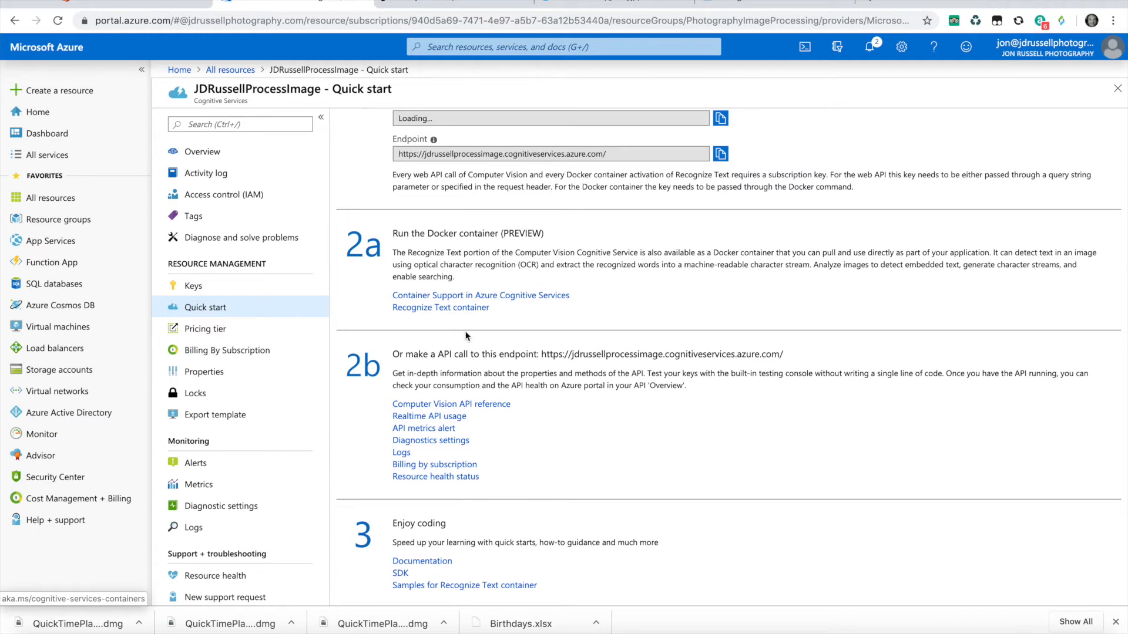
{"action": "left_click", "coordinate": [484, 404]}
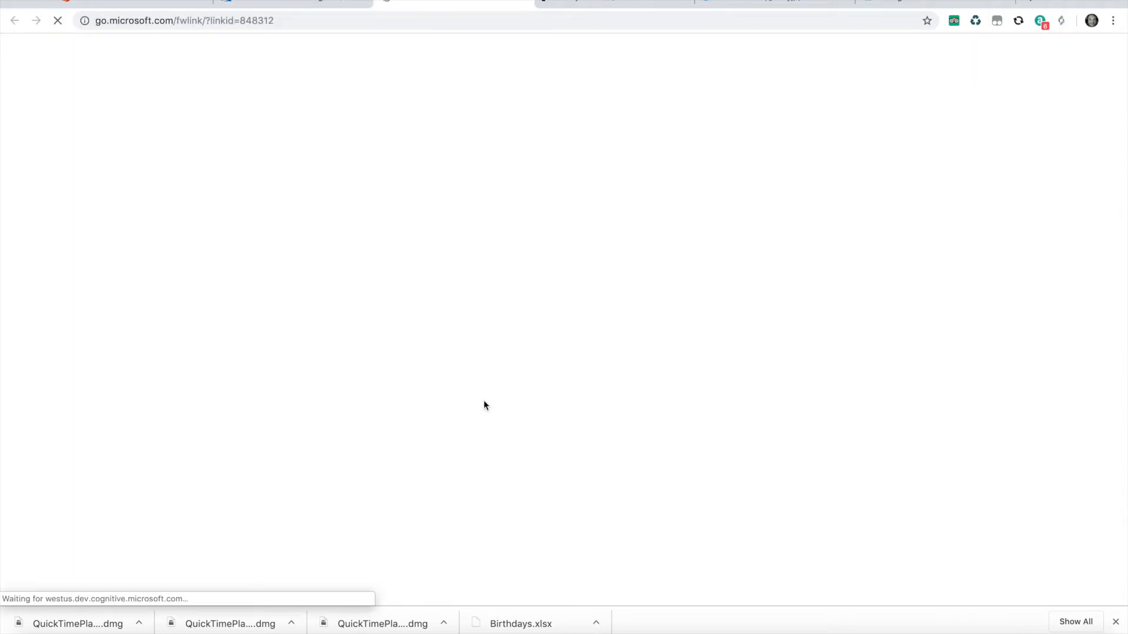
- Look through the Computer Vision API's regional endpoints and highlight the UK South address
{"action": "scroll", "coordinate": [484, 401], "scroll_direction": "down", "scroll_amount": 1}
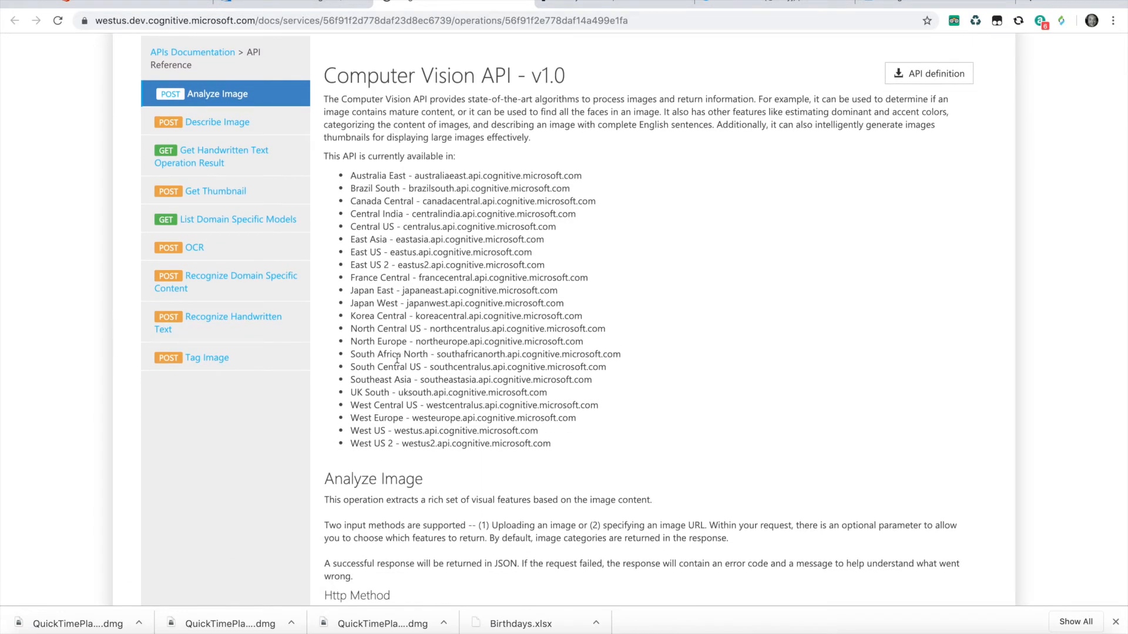
{"action": "scroll", "coordinate": [397, 358], "scroll_direction": "down", "scroll_amount": 1}
{"action": "scroll", "coordinate": [397, 358], "scroll_direction": "up", "scroll_amount": 2}
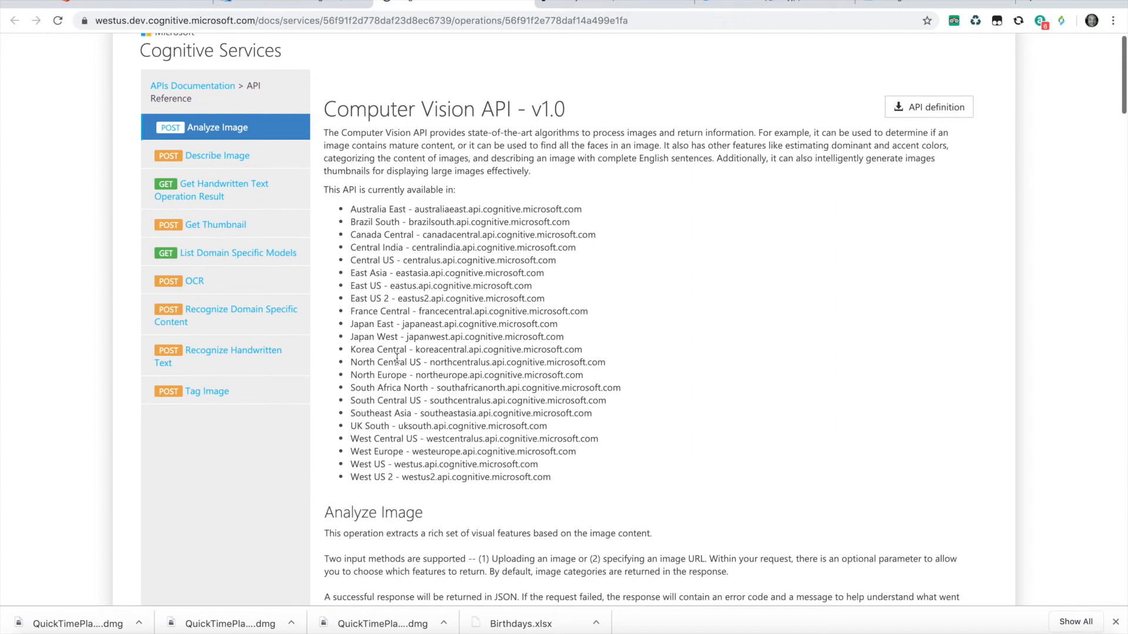
{"action": "scroll", "coordinate": [397, 358], "scroll_direction": "up", "scroll_amount": 1}
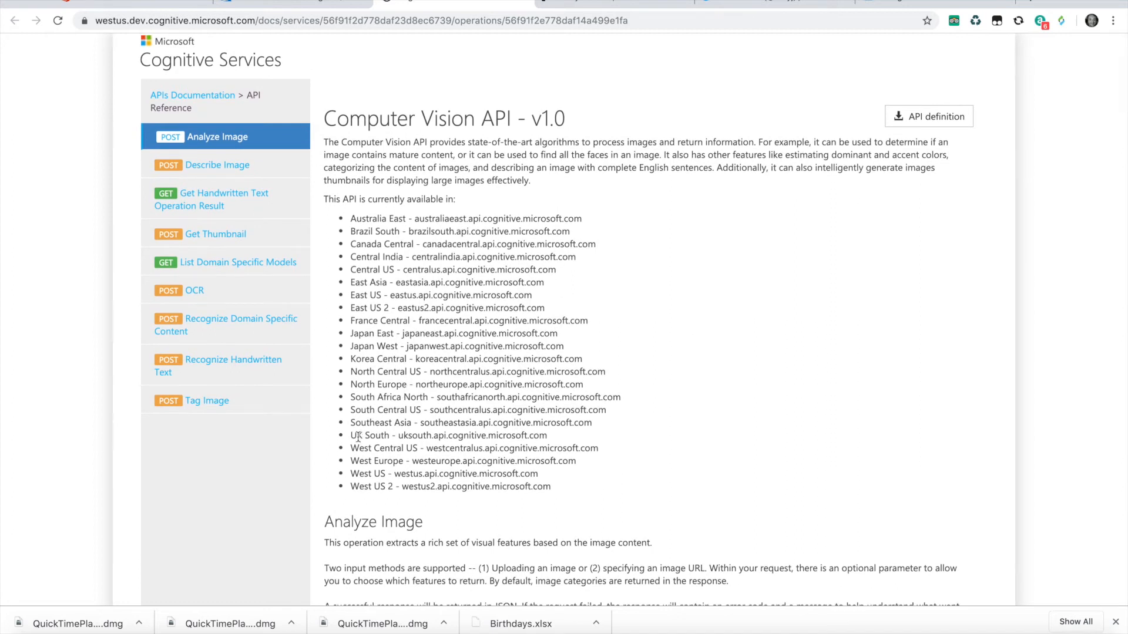
{"action": "left_click_drag", "start_coordinate": [354, 436], "coordinate": [401, 436]}
{"action": "left_click", "coordinate": [552, 439]}
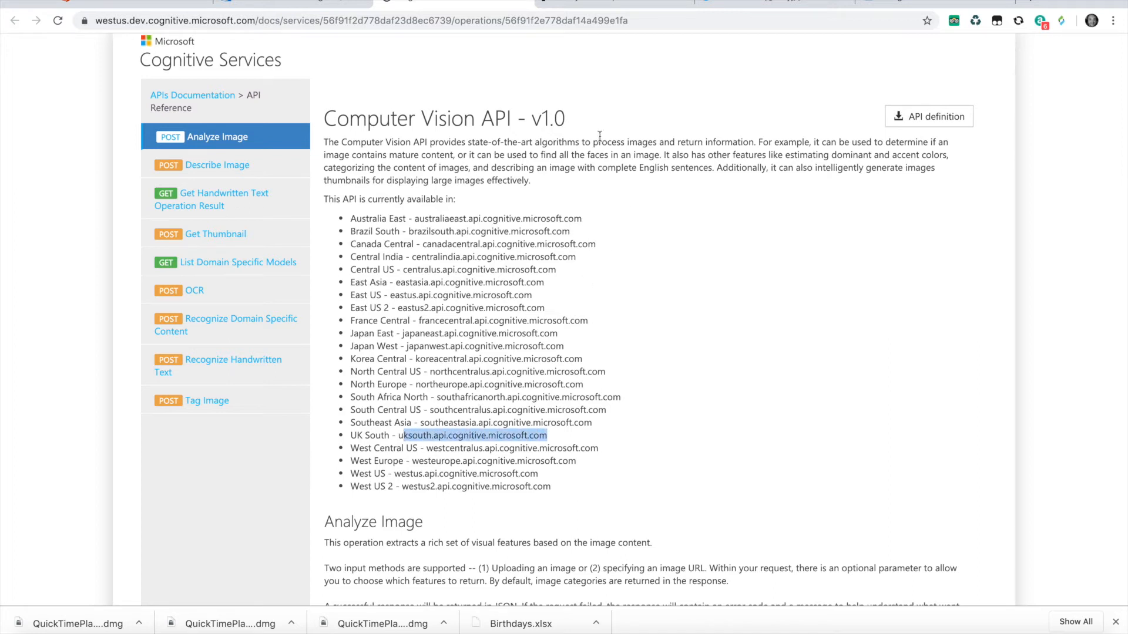
- Switch to Microsoft Flow, leave the Image process main flow and start building an automated flow from blank
{"action": "left_click", "coordinate": [569, 4]}
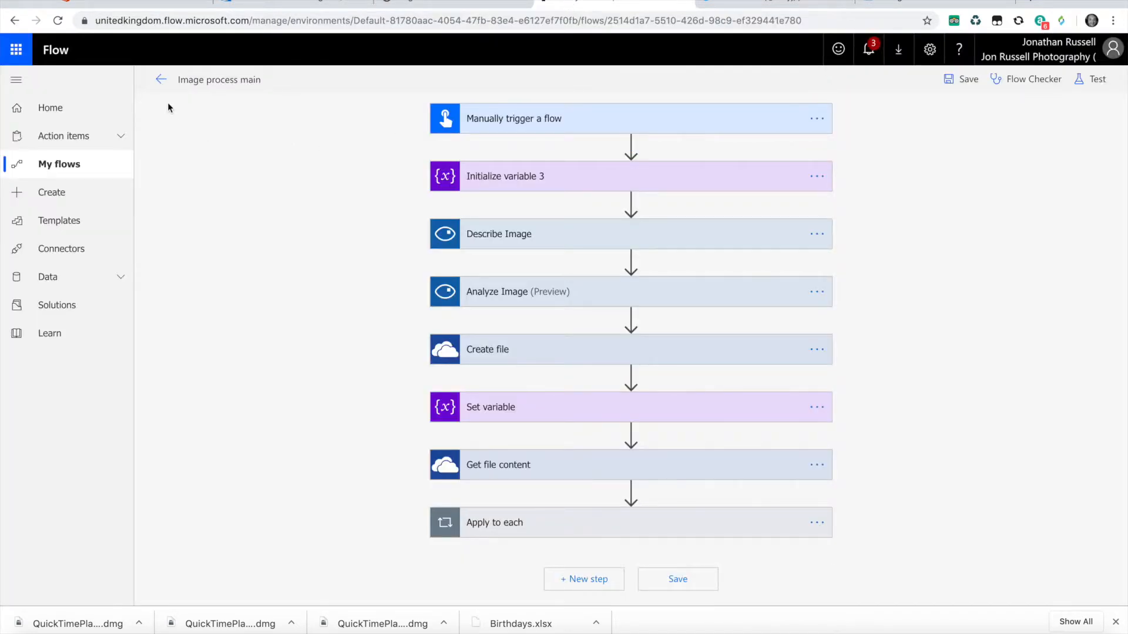
{"action": "left_click", "coordinate": [157, 80]}
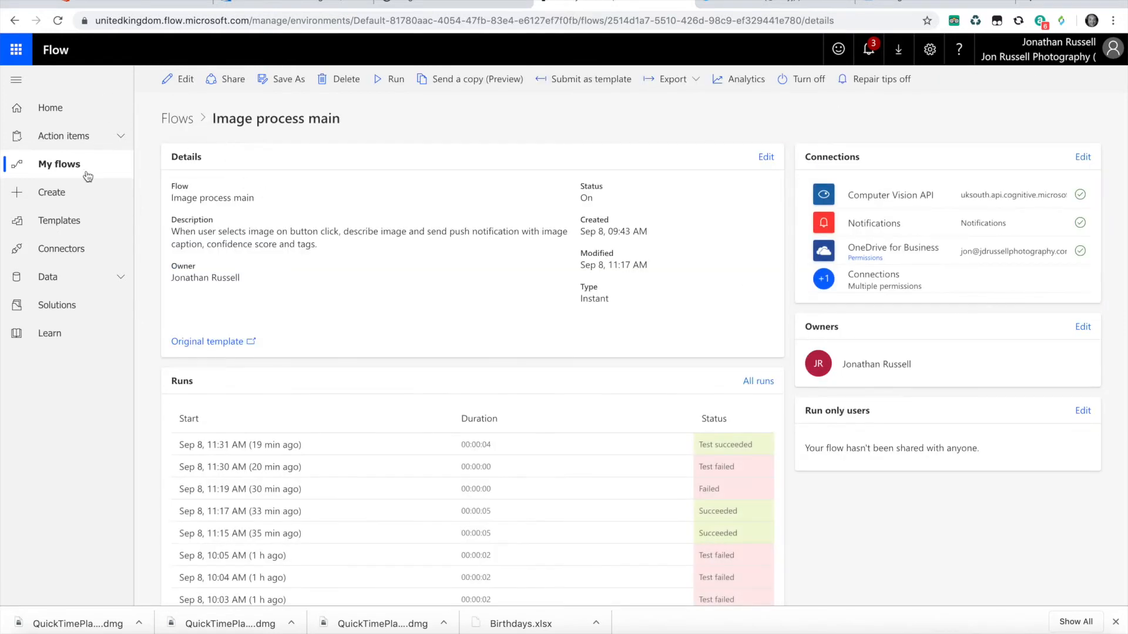
{"action": "left_click", "coordinate": [59, 202]}
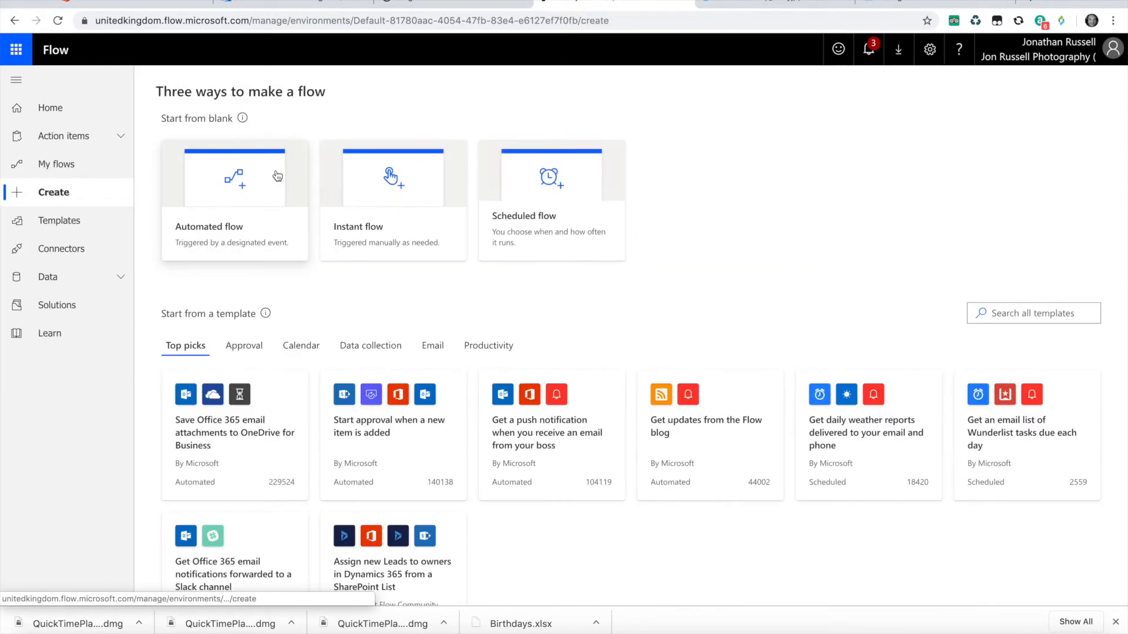
{"action": "left_click", "coordinate": [246, 199]}
- Search the automated flow triggers for computer vision
{"action": "left_click", "coordinate": [650, 252]}
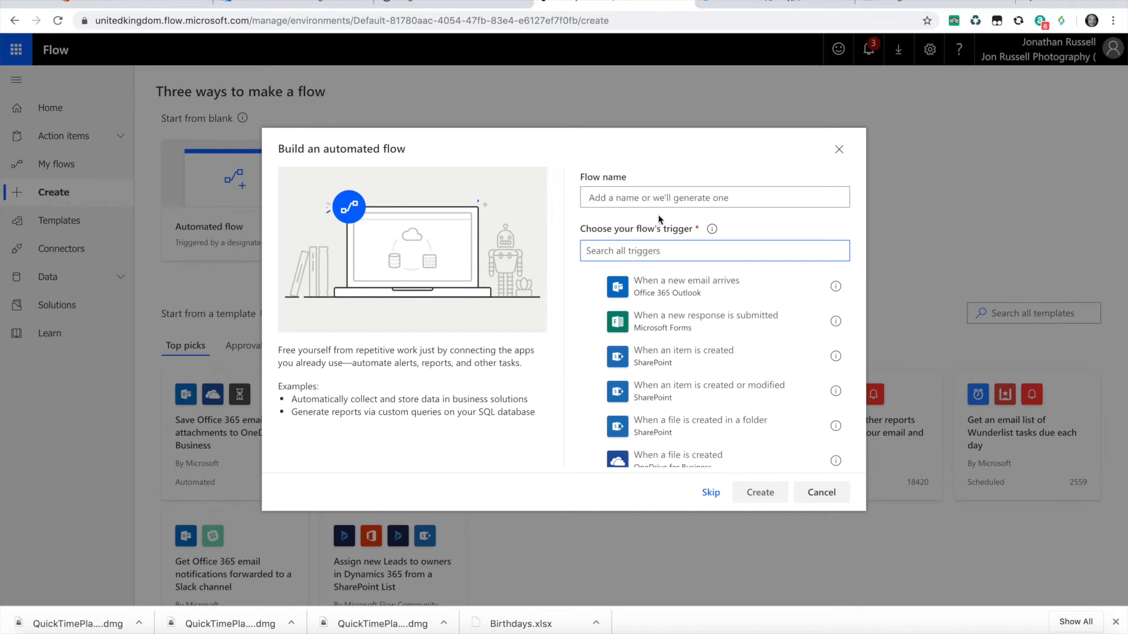
{"action": "type", "text": "computer visiomn"}
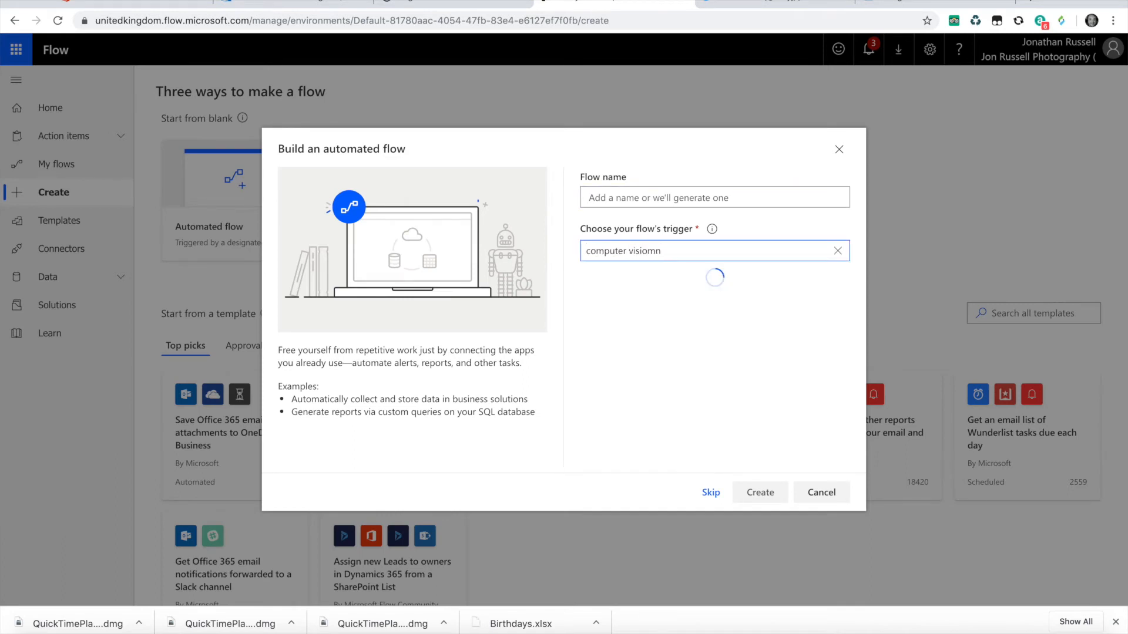
{"action": "key", "text": "BackSpace"}
{"action": "key", "text": "BackSpace"}
{"action": "type", "text": "n"}
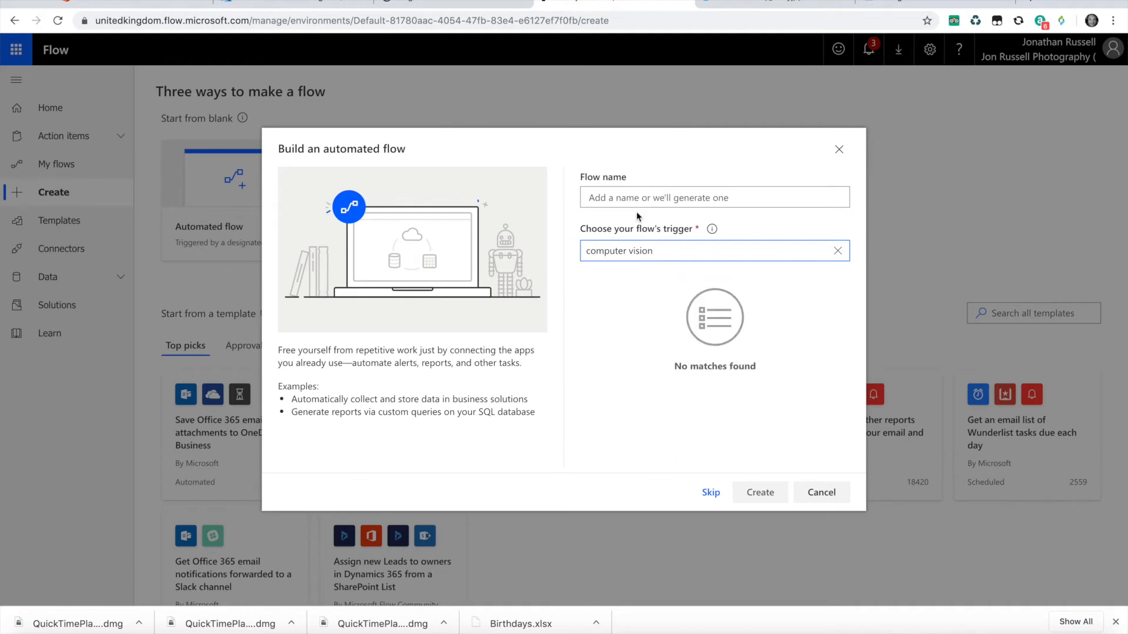
- Clear the trigger search and create the flow with the SharePoint trigger When an item is created
{"action": "key", "text": "ctrl+a"}
{"action": "key", "text": "BackSpace"}
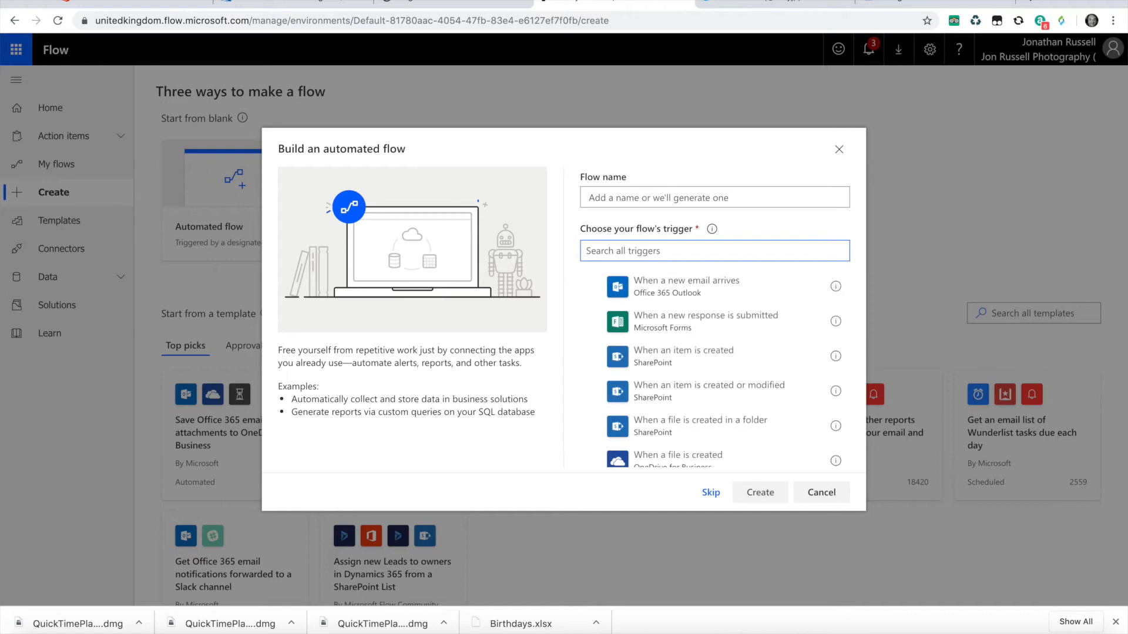
{"action": "left_click", "coordinate": [671, 361]}
{"action": "left_click", "coordinate": [764, 493]}
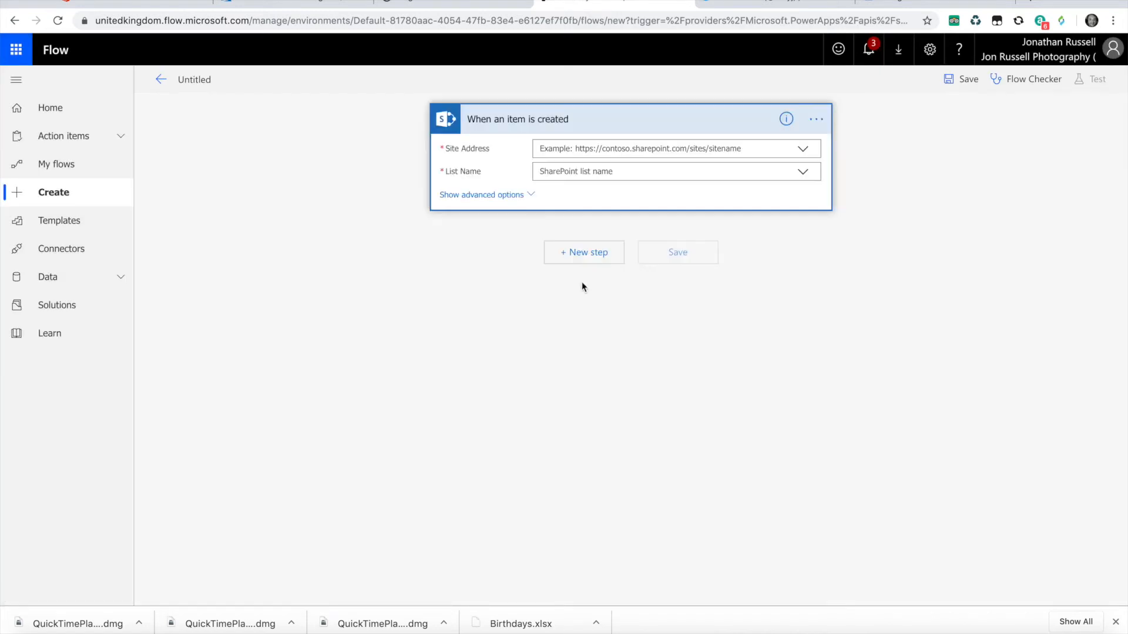
- Add the Computer Vision API action Describe Image URL after the SharePoint trigger
{"action": "left_click", "coordinate": [590, 257]}
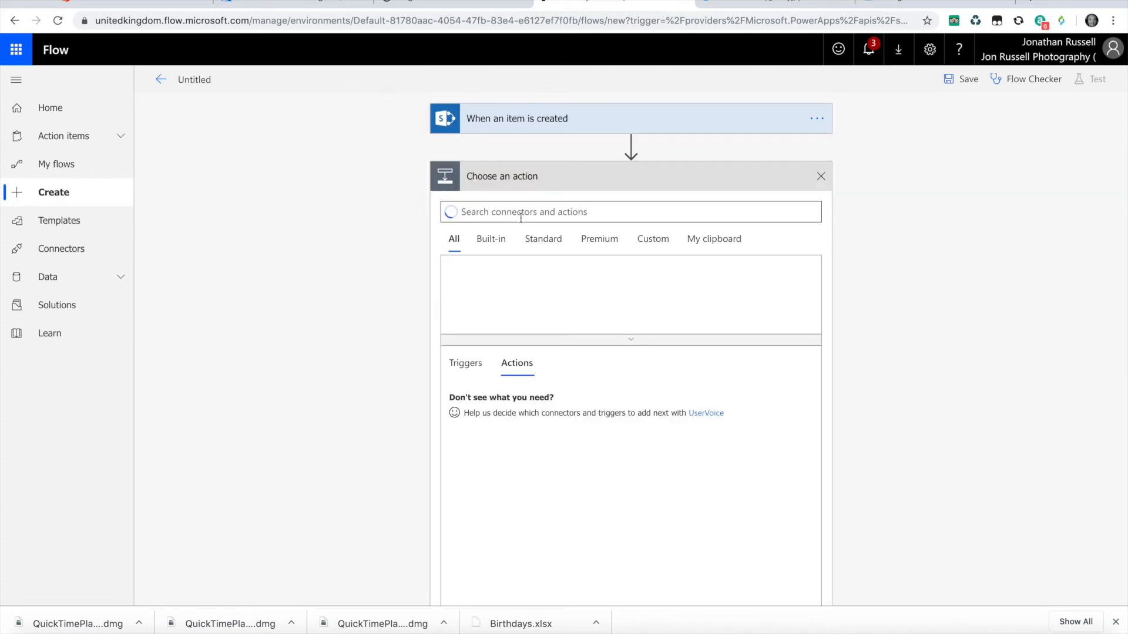
{"action": "type", "text": "computer vision"}
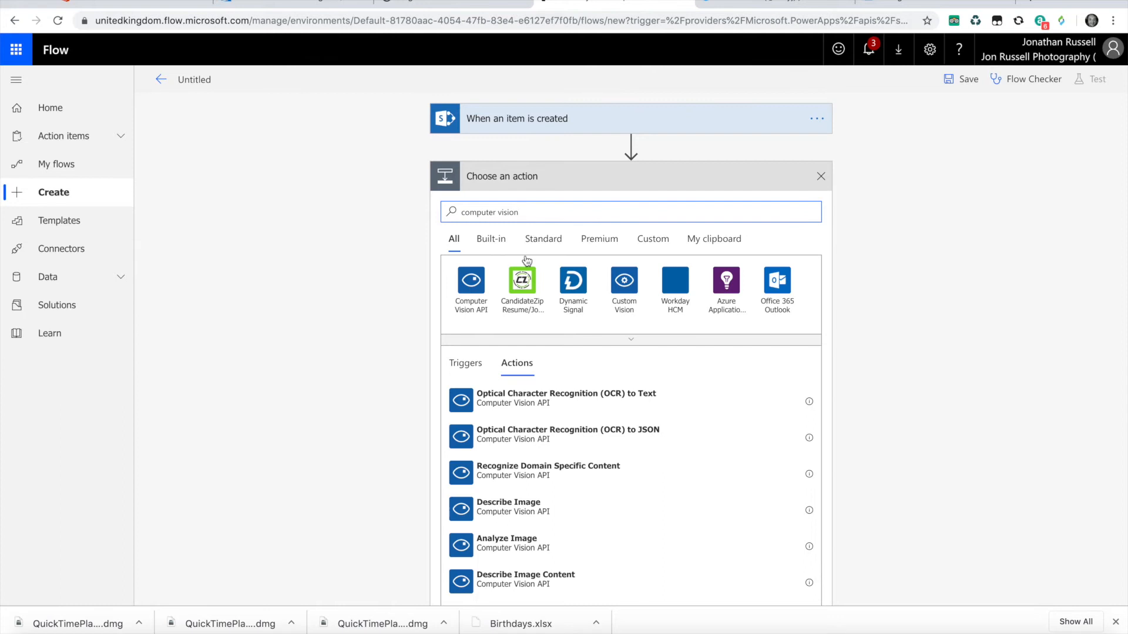
{"action": "left_click", "coordinate": [472, 287]}
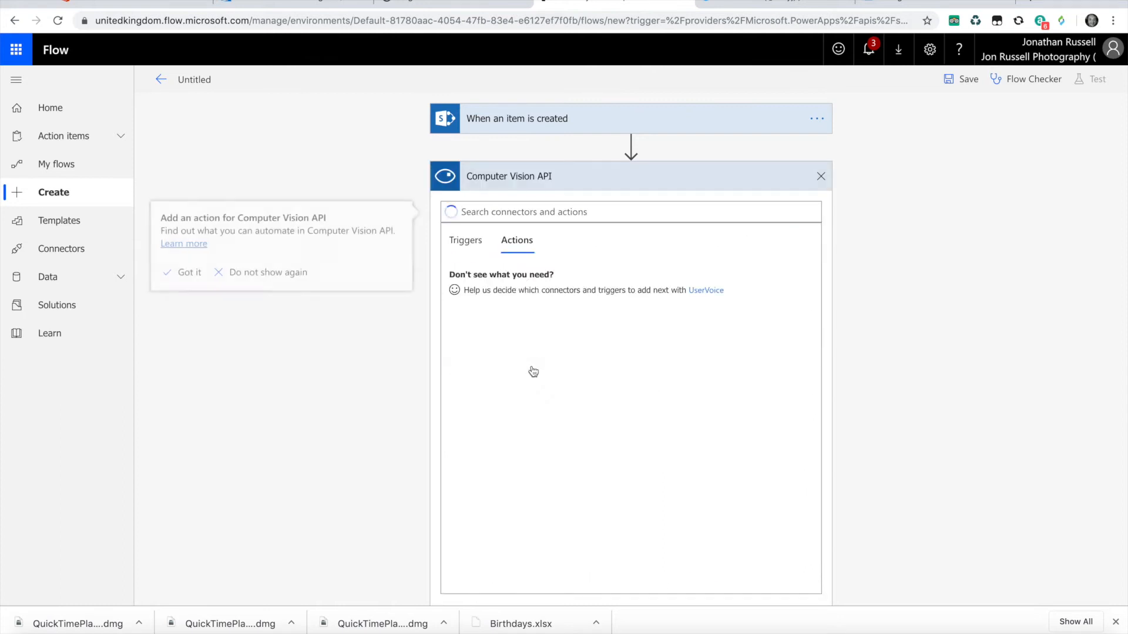
{"action": "left_click", "coordinate": [682, 386]}
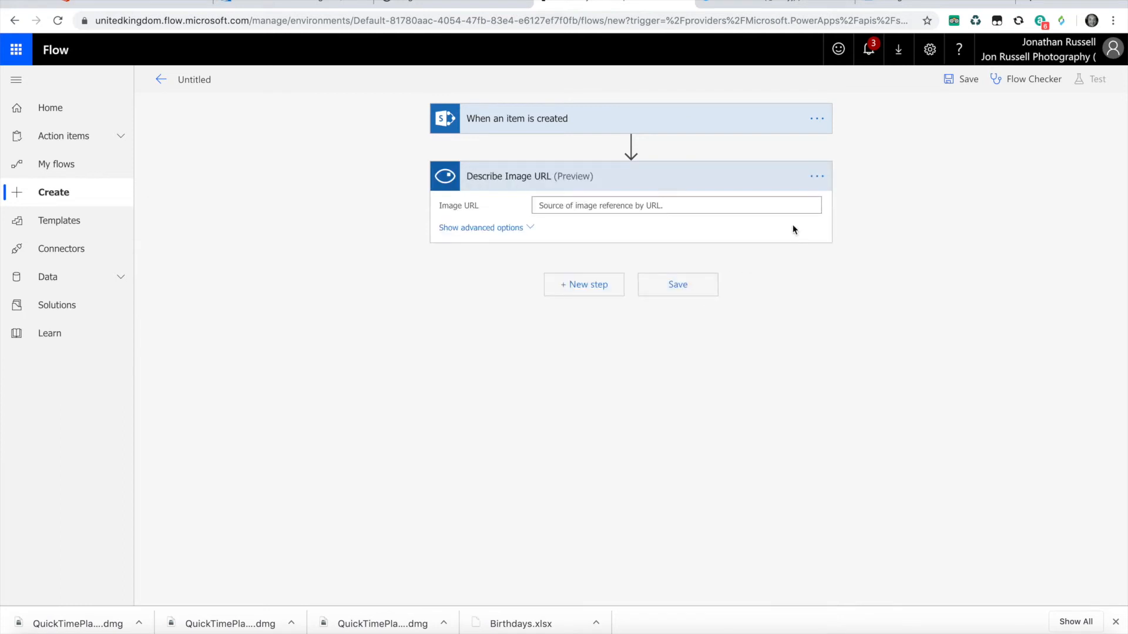
- View the connections available to the Describe Image URL action
{"action": "left_click", "coordinate": [815, 176]}
{"action": "left_click", "coordinate": [904, 342]}
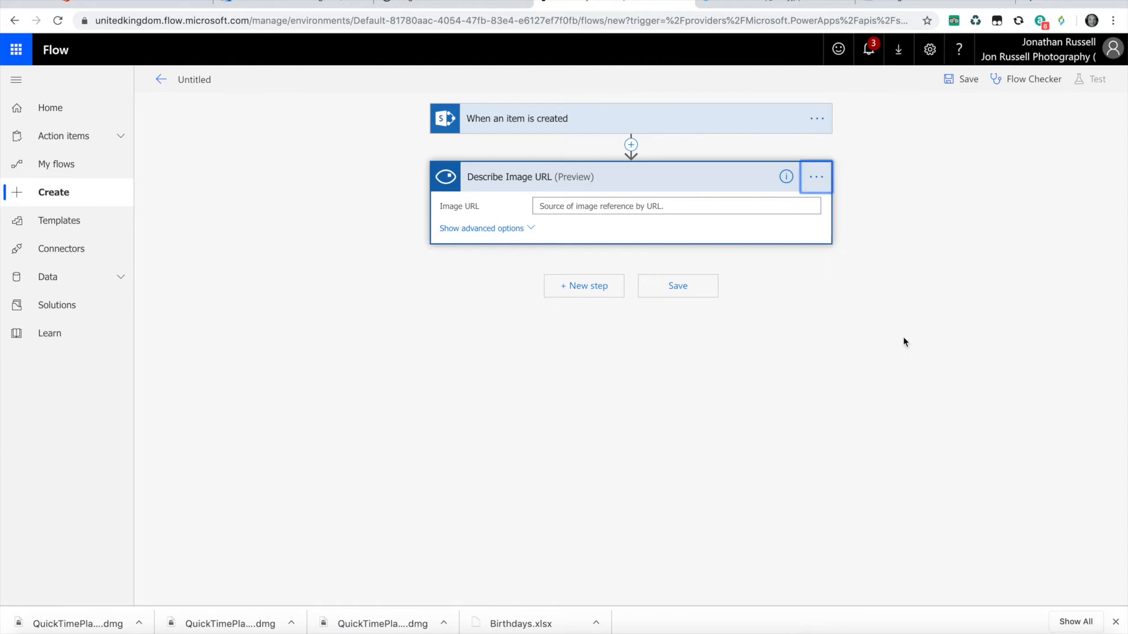
{"action": "left_click", "coordinate": [817, 184]}
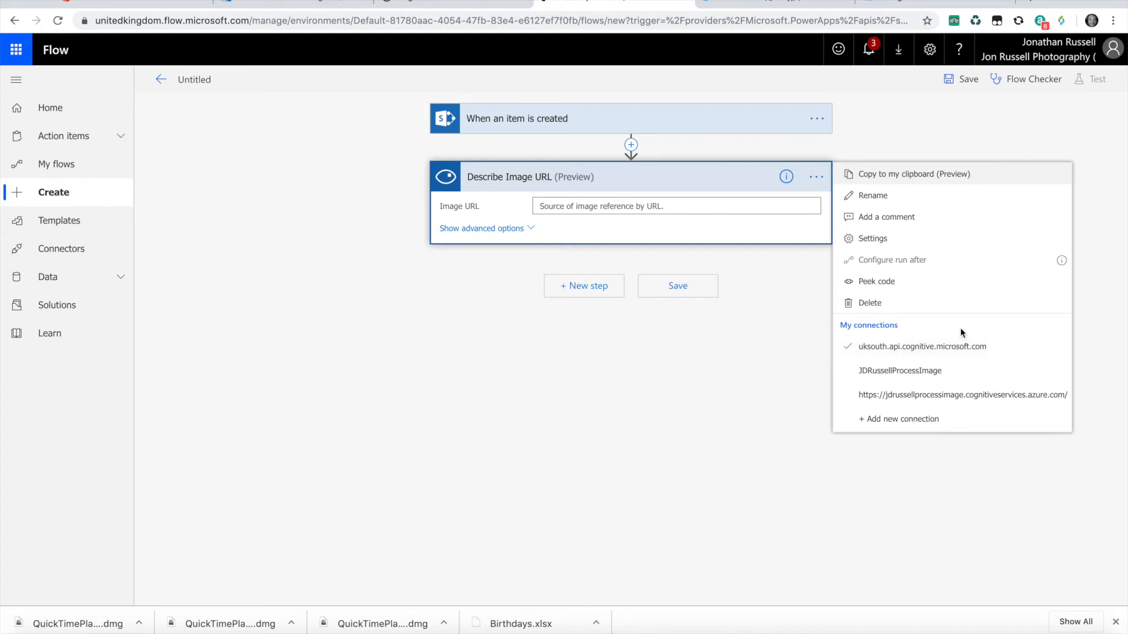
- Switch to the Azure portal and view the Keys page of the Computer Vision resource
{"action": "left_click", "coordinate": [317, 5]}
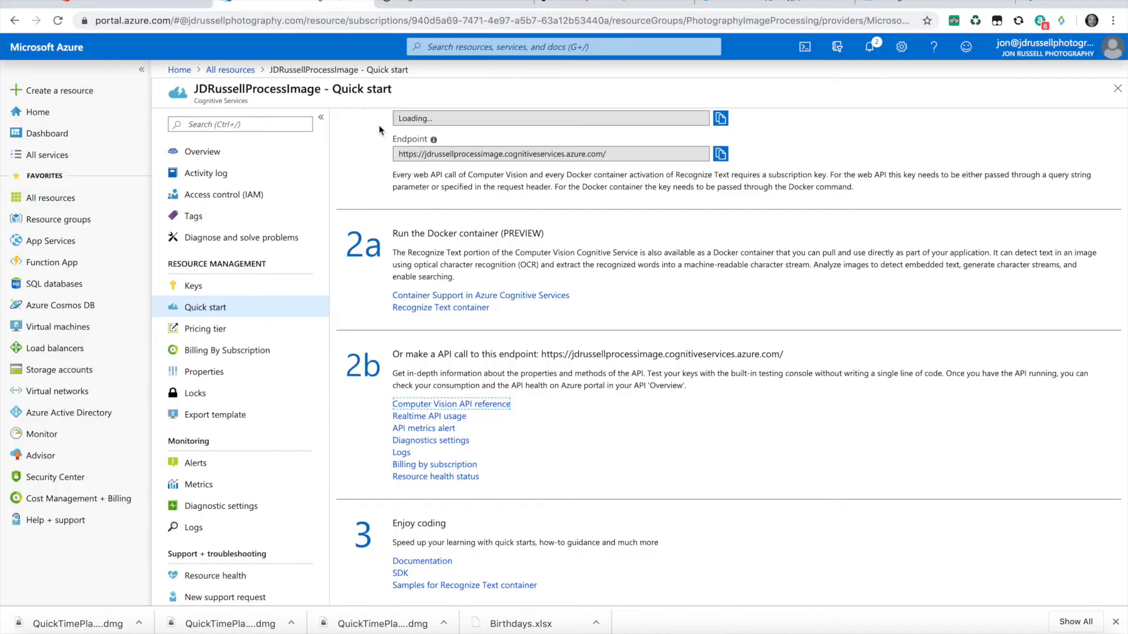
{"action": "scroll", "coordinate": [429, 194], "scroll_direction": "up", "scroll_amount": 1}
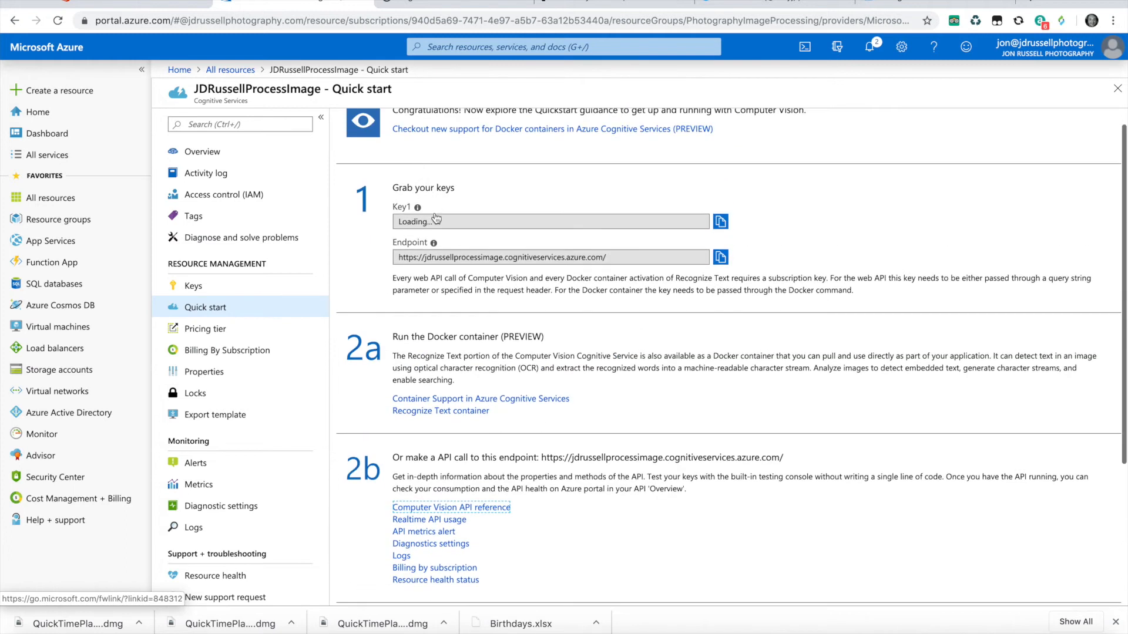
{"action": "left_click", "coordinate": [190, 286]}
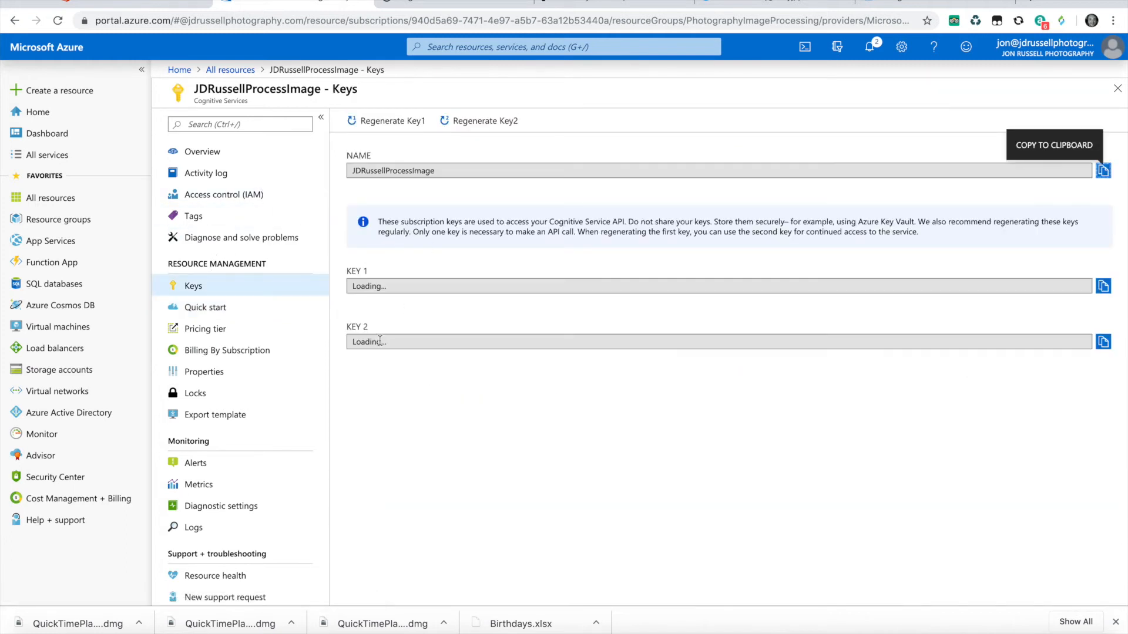
{"action": "left_click", "coordinate": [376, 290]}
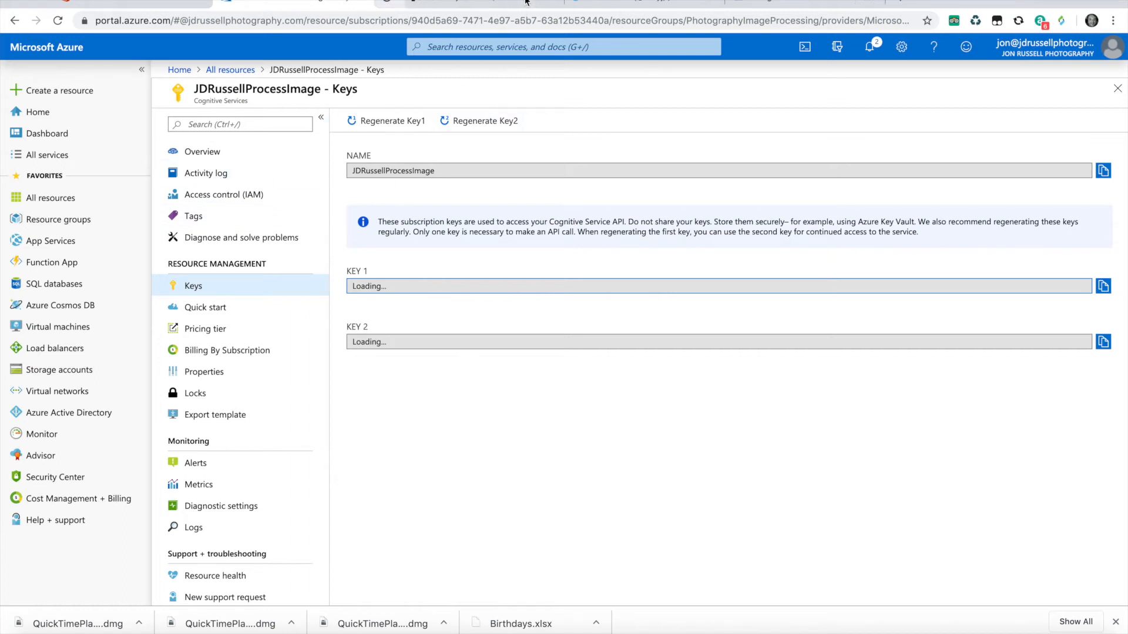
- Switch back to Microsoft Flow, leave the untitled flow and open the Image process main flow for editing
{"action": "left_click", "coordinate": [494, 8]}
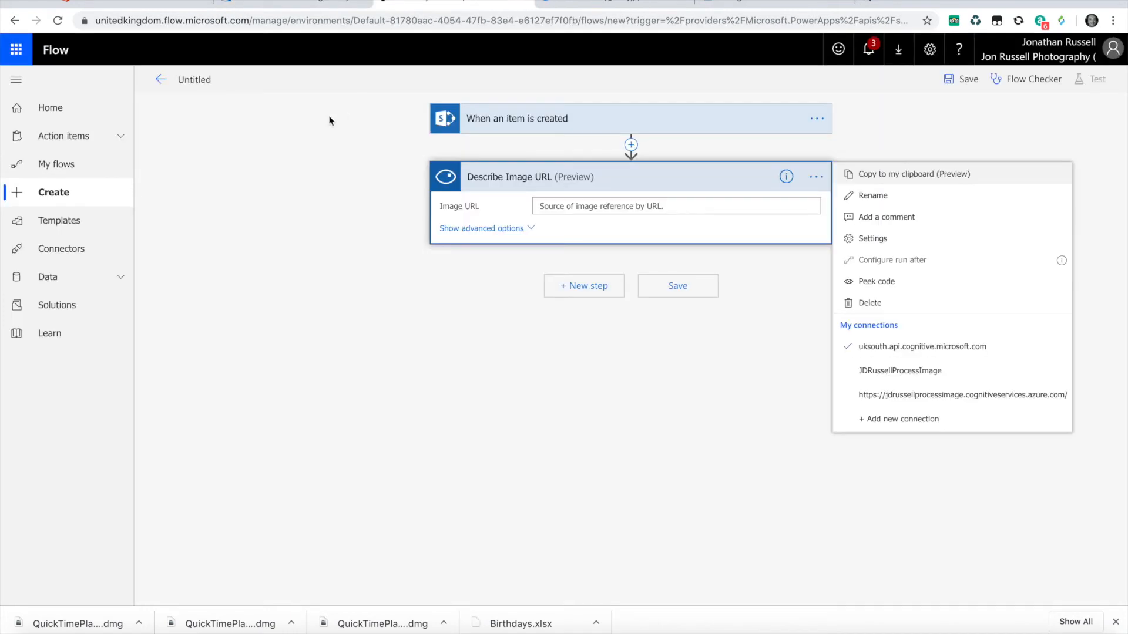
{"action": "left_click", "coordinate": [67, 111]}
{"action": "left_click", "coordinate": [649, 202]}
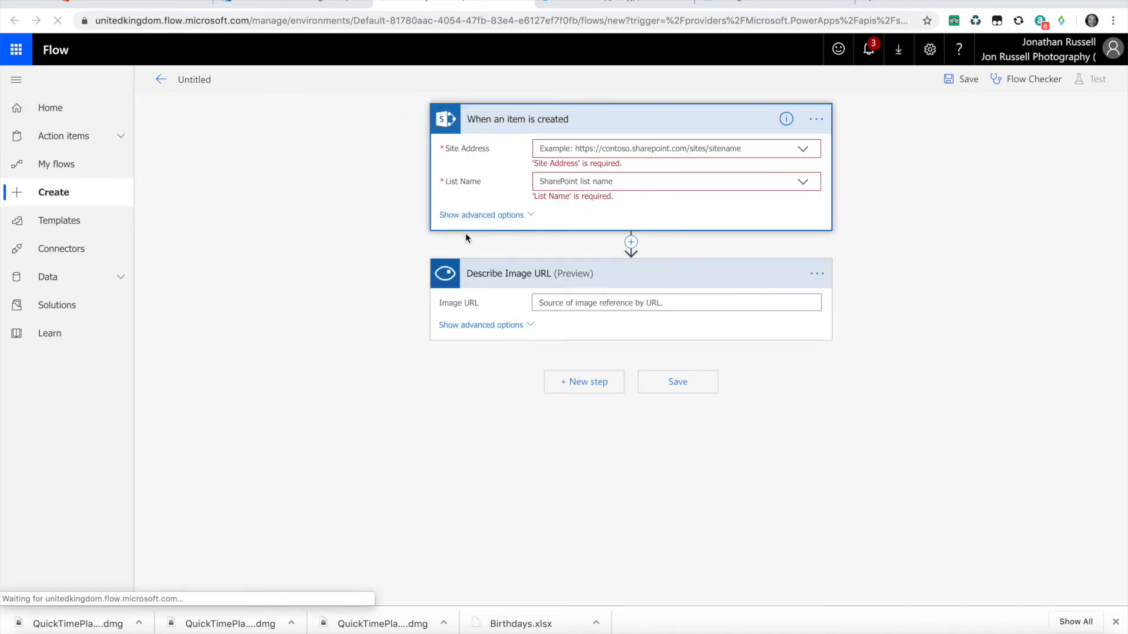
{"action": "left_click", "coordinate": [69, 168]}
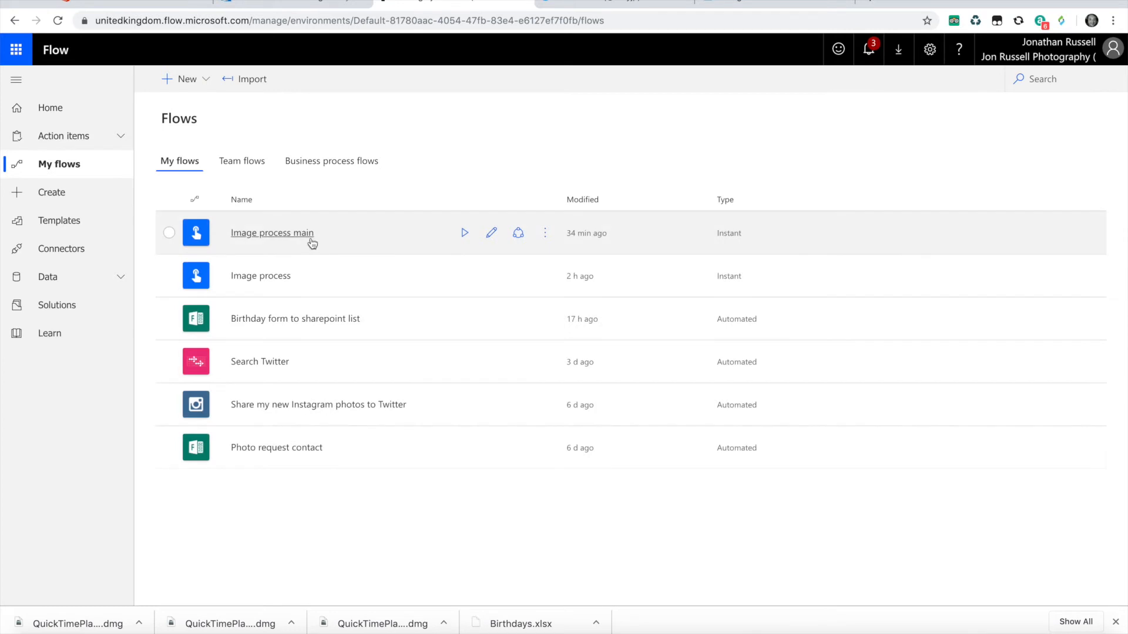
{"action": "left_click", "coordinate": [297, 241]}
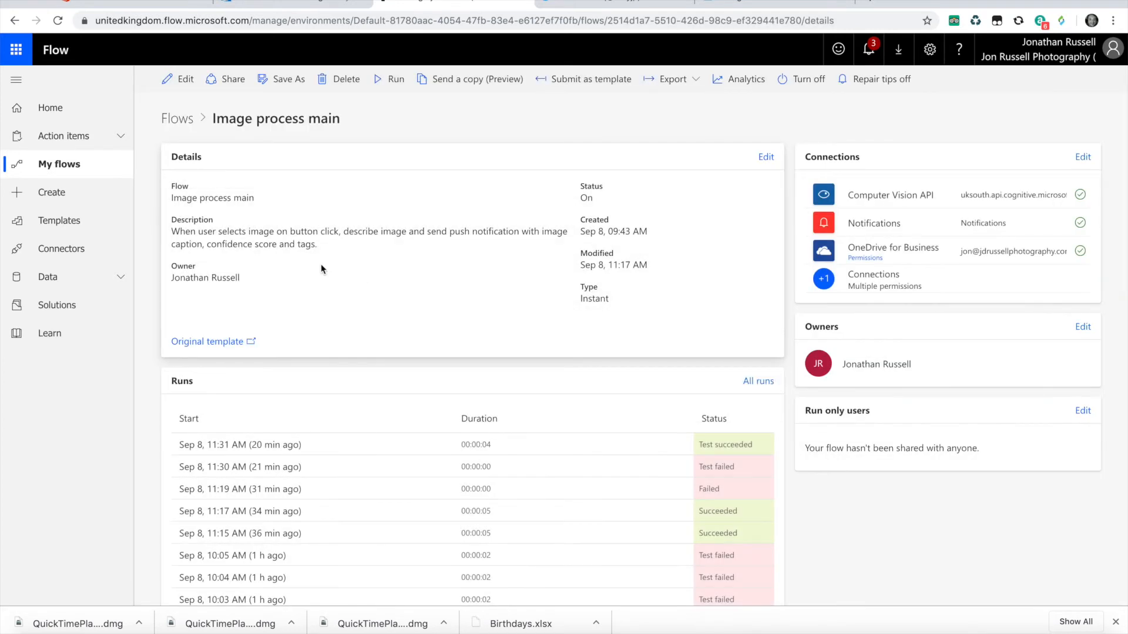
{"action": "left_click", "coordinate": [181, 78]}
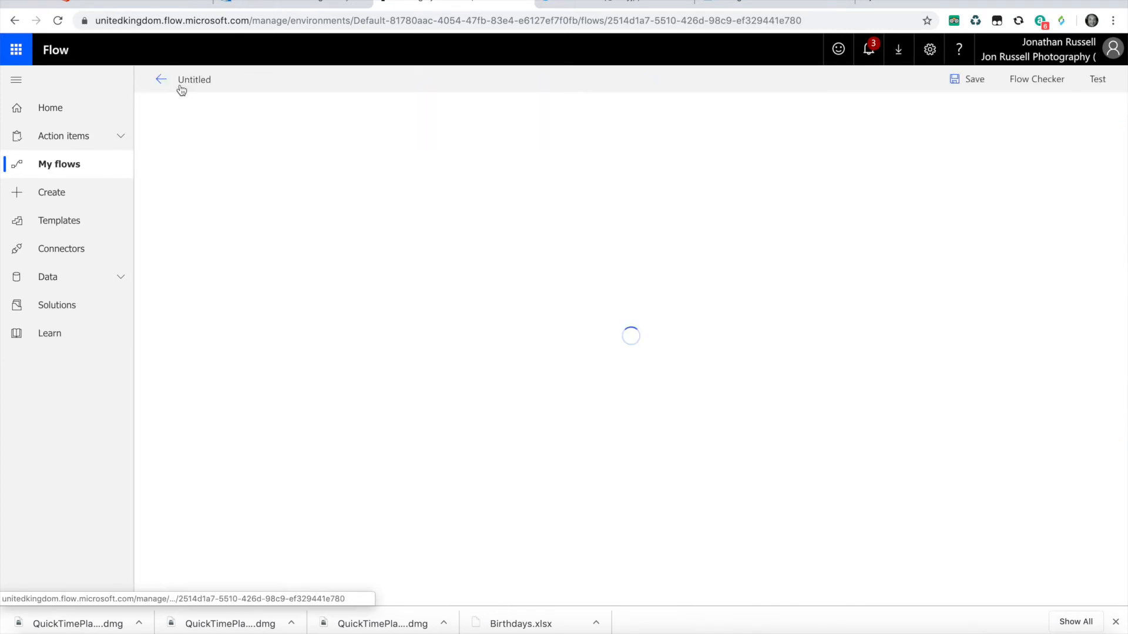
- Expand the Manually trigger a flow trigger and the Initialize variable 3 action to view their settings
{"action": "left_click", "coordinate": [565, 119]}
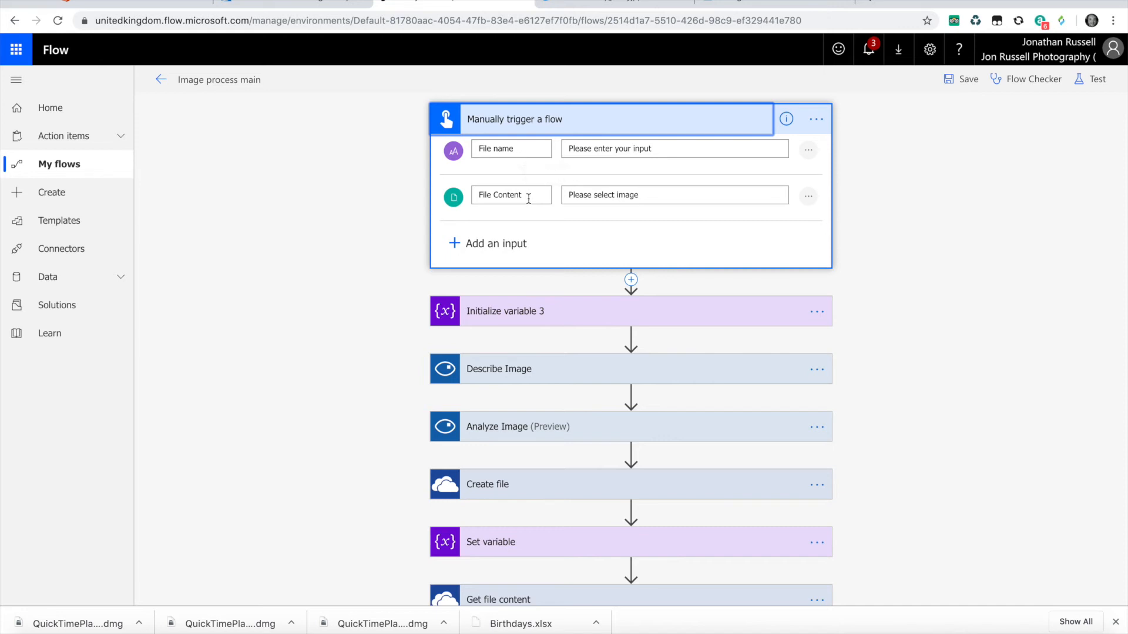
{"action": "left_click", "coordinate": [566, 316]}
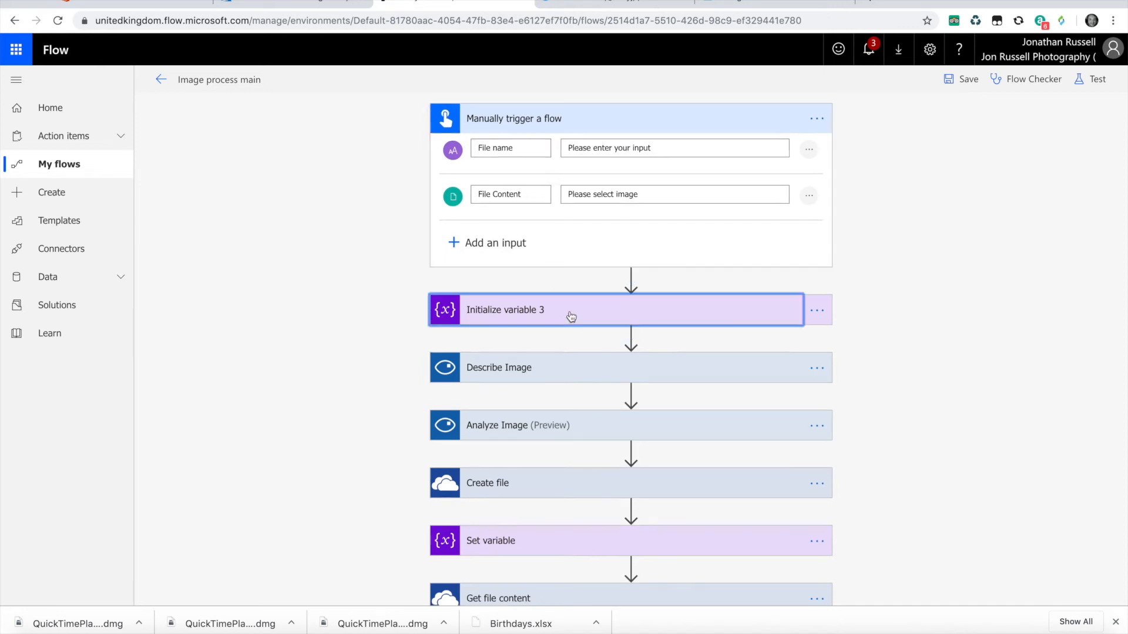
{"action": "scroll", "coordinate": [570, 312], "scroll_direction": "down", "scroll_amount": 1}
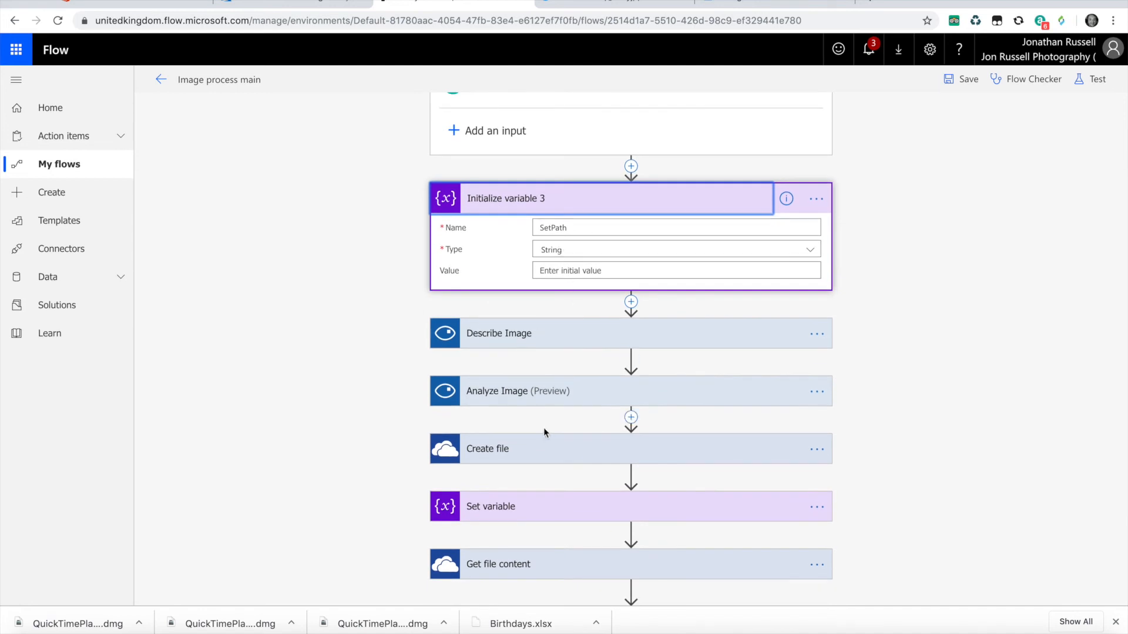
- Expand the Create file, Describe Image and Analyze Image actions to view their settings
{"action": "left_click", "coordinate": [504, 450]}
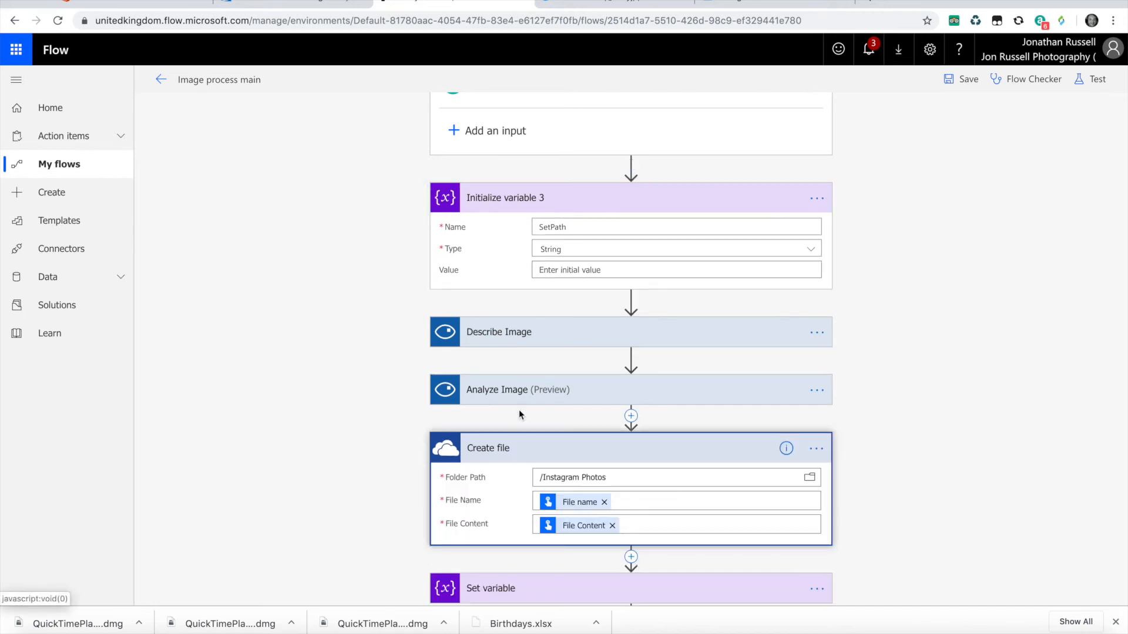
{"action": "left_click", "coordinate": [531, 334]}
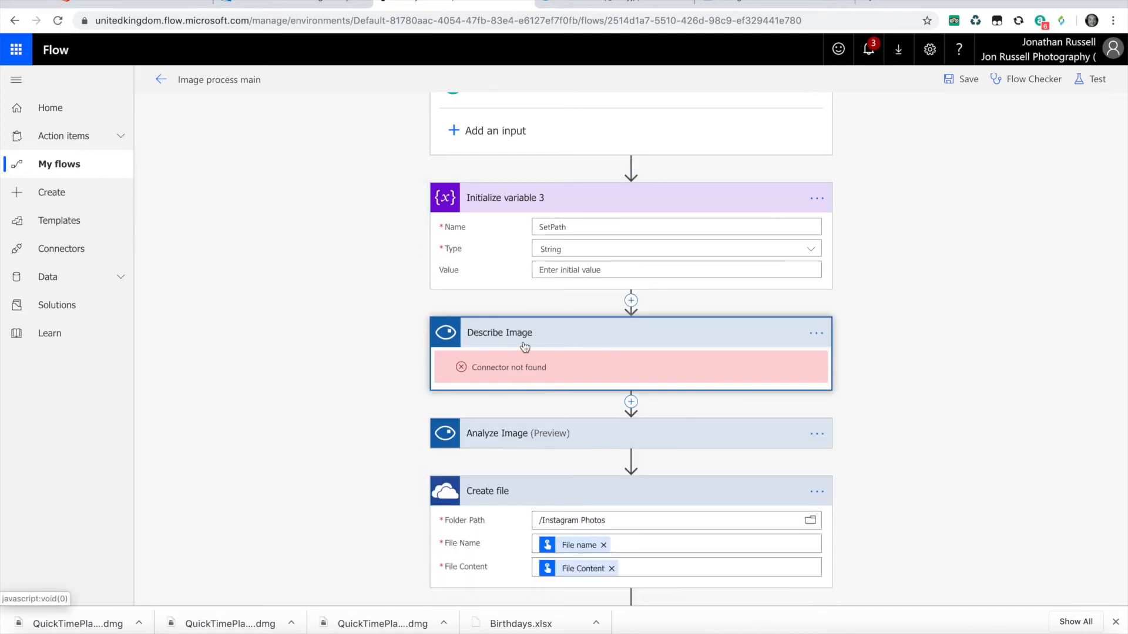
{"action": "left_click", "coordinate": [558, 434]}
{"action": "scroll", "coordinate": [564, 411], "scroll_direction": "down", "scroll_amount": 2}
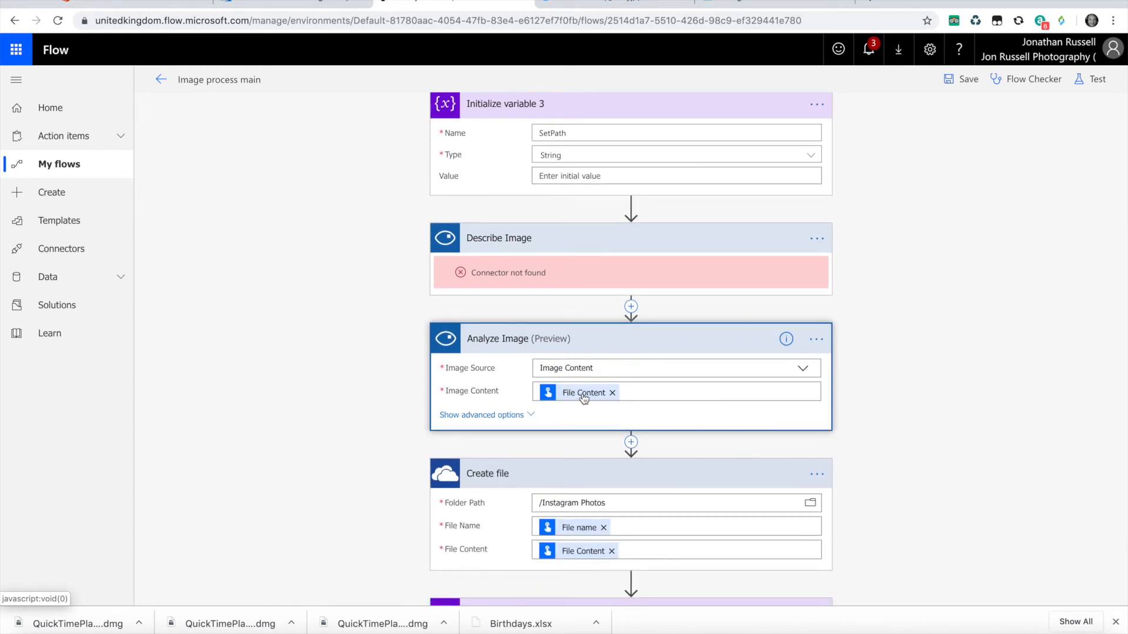
- Examine how the trigger's file name and File Content inputs are used in the Analyze Image and Create file actions
{"action": "scroll", "coordinate": [583, 387], "scroll_direction": "up", "scroll_amount": 3}
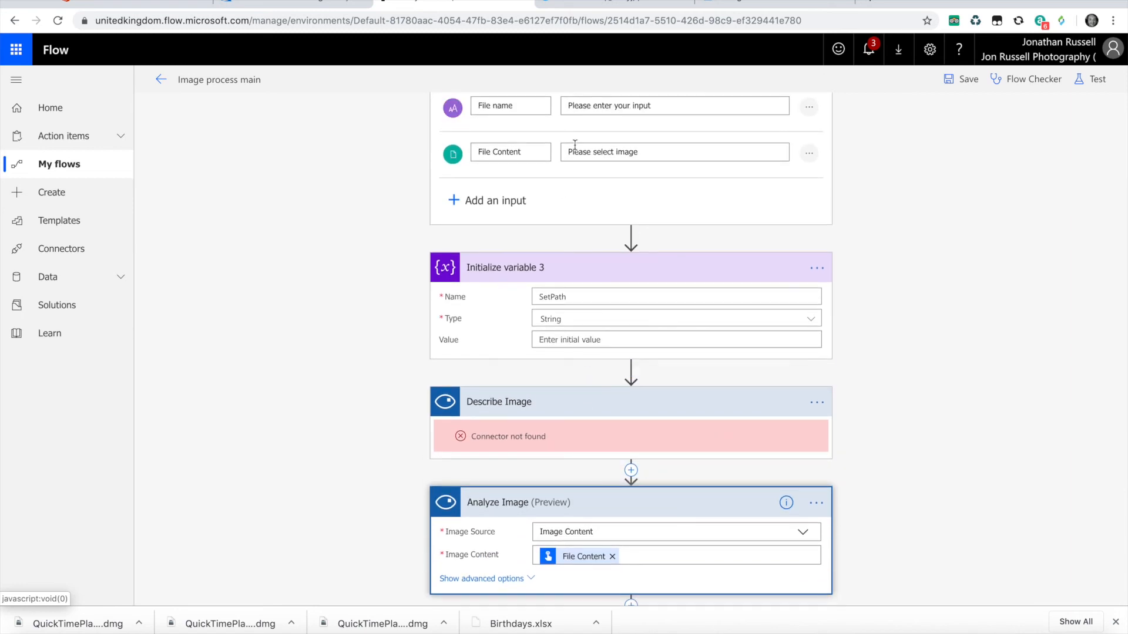
{"action": "left_click", "coordinate": [576, 146]}
{"action": "scroll", "coordinate": [569, 175], "scroll_direction": "down", "scroll_amount": 6}
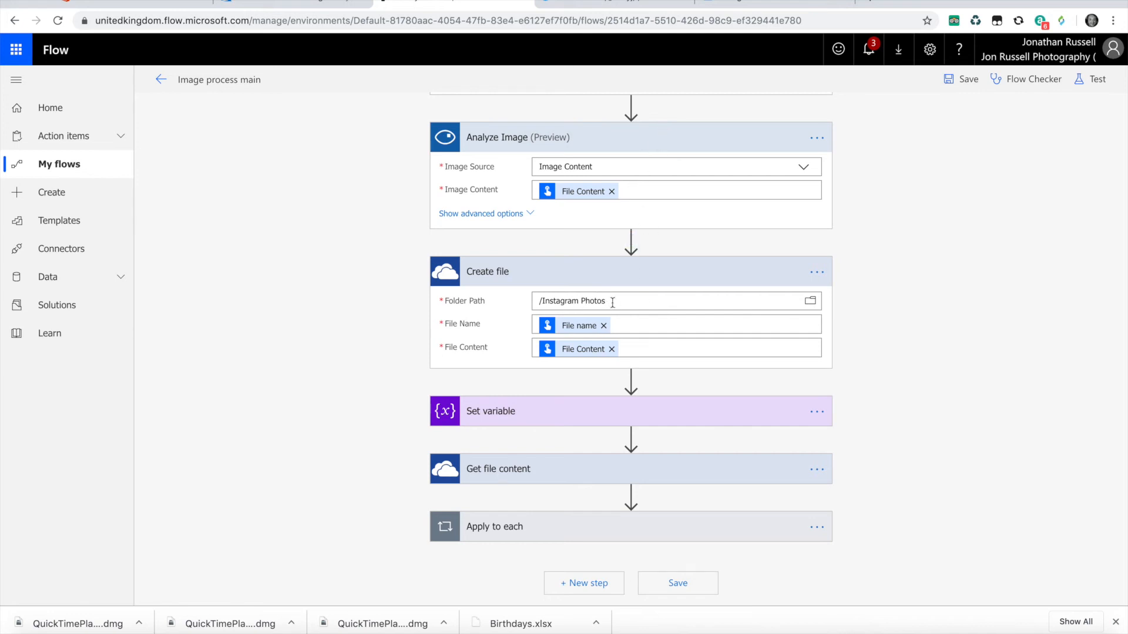
{"action": "scroll", "coordinate": [575, 294], "scroll_direction": "up", "scroll_amount": 7}
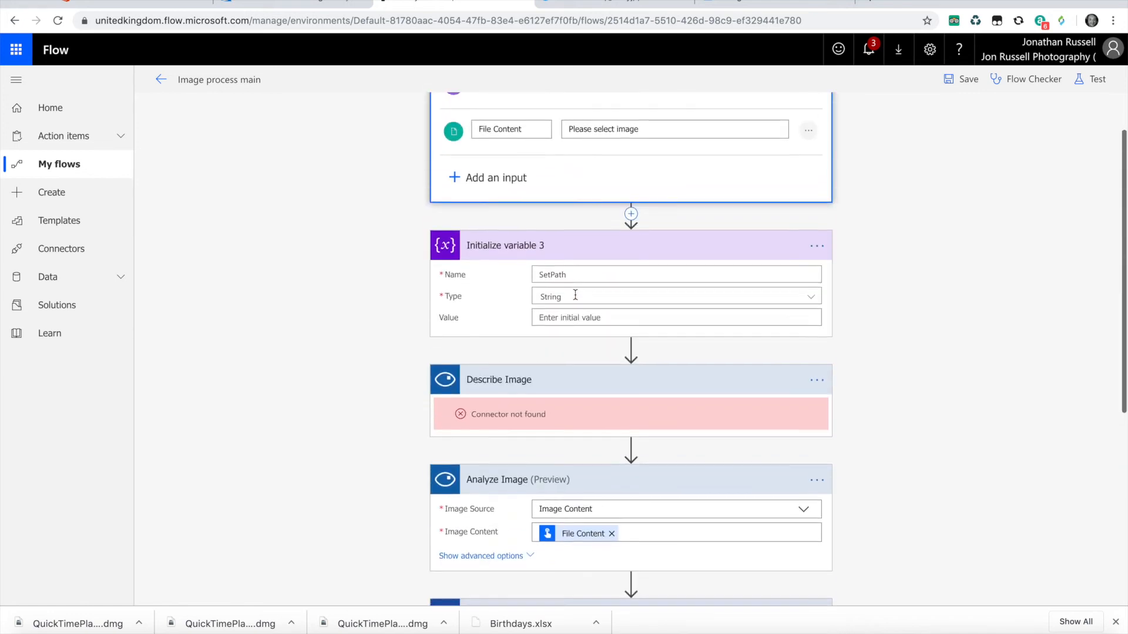
{"action": "scroll", "coordinate": [515, 148], "scroll_direction": "down", "scroll_amount": 6}
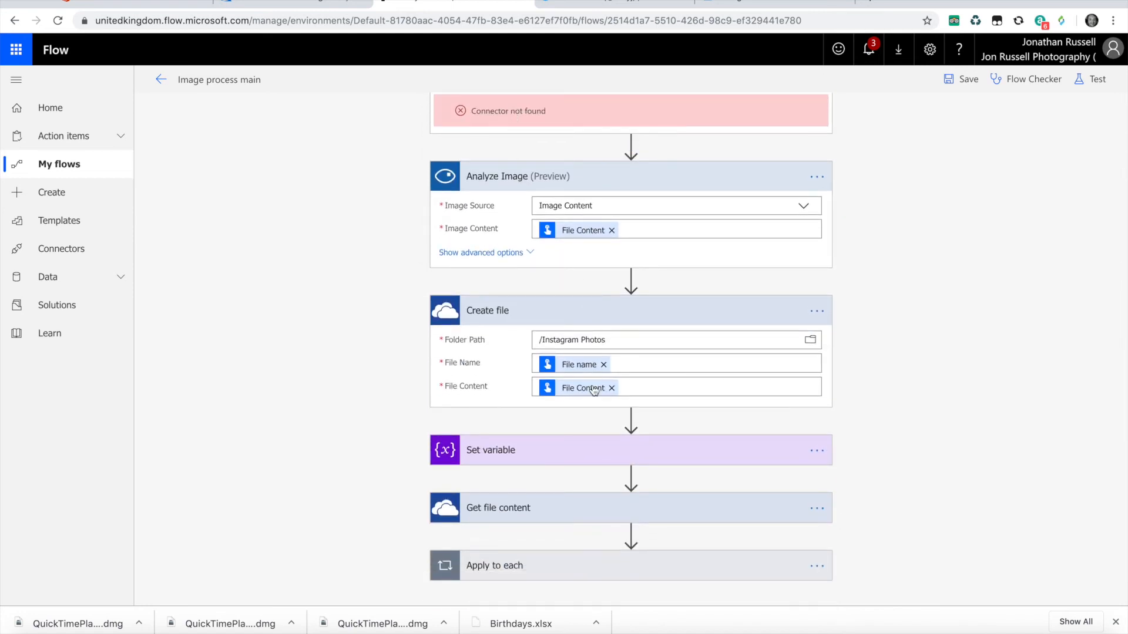
{"action": "scroll", "coordinate": [593, 390], "scroll_direction": "up", "scroll_amount": 3}
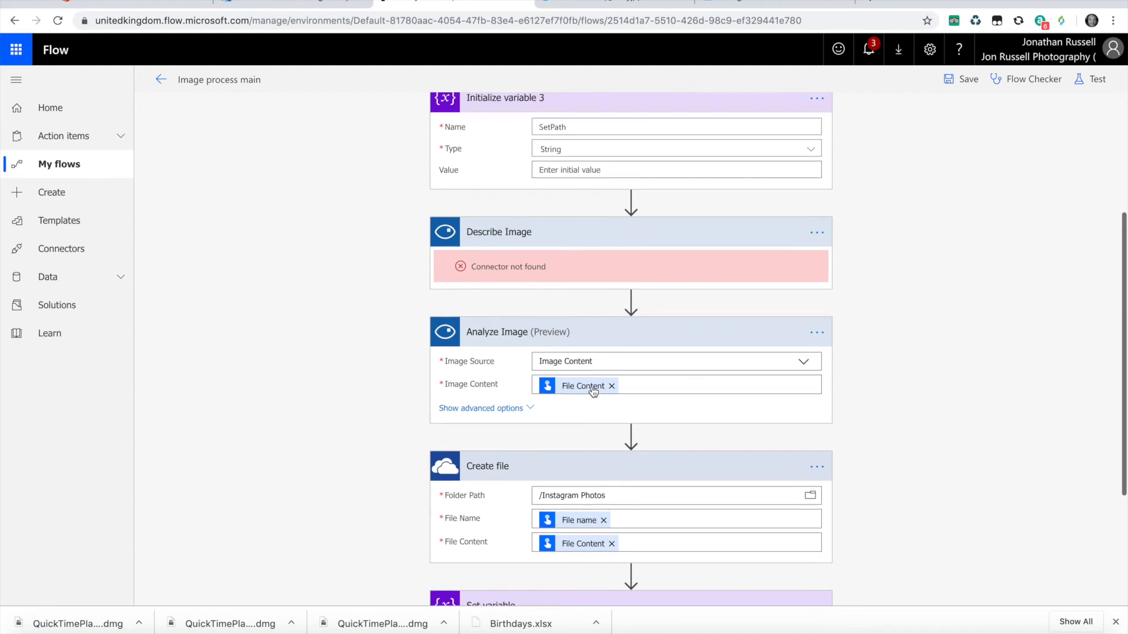
{"action": "scroll", "coordinate": [594, 391], "scroll_direction": "down", "scroll_amount": 3}
- Expand the Set variable and Get file content actions to view how they use the SetPath variable
{"action": "left_click", "coordinate": [594, 409]}
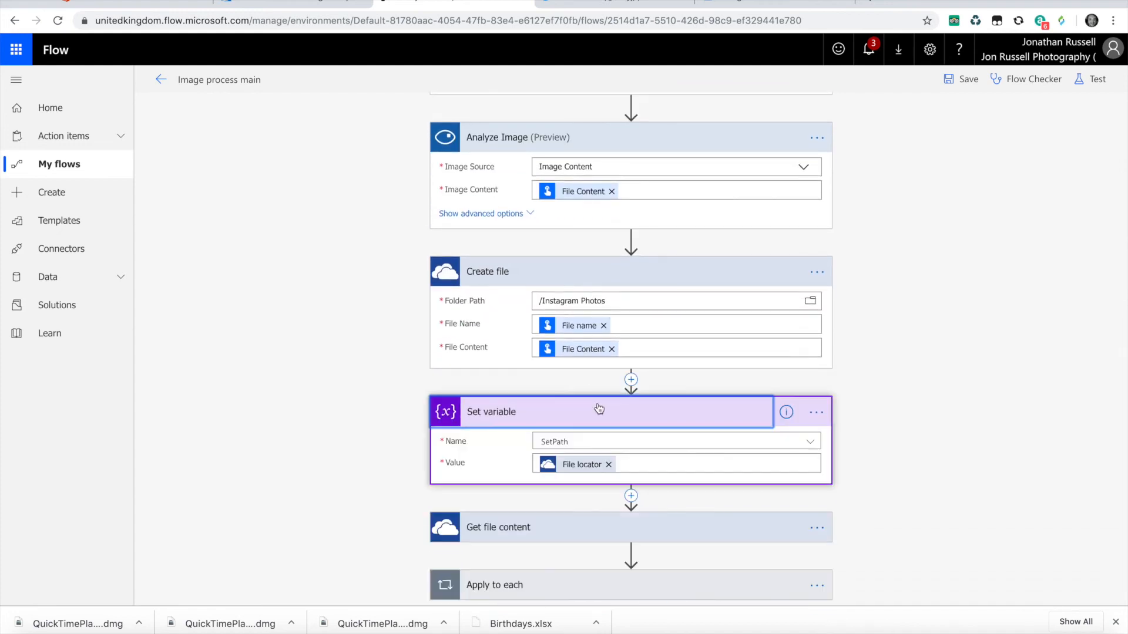
{"action": "scroll", "coordinate": [578, 458], "scroll_direction": "down", "scroll_amount": 1}
{"action": "left_click", "coordinate": [580, 465]}
{"action": "scroll", "coordinate": [581, 465], "scroll_direction": "down", "scroll_amount": 1}
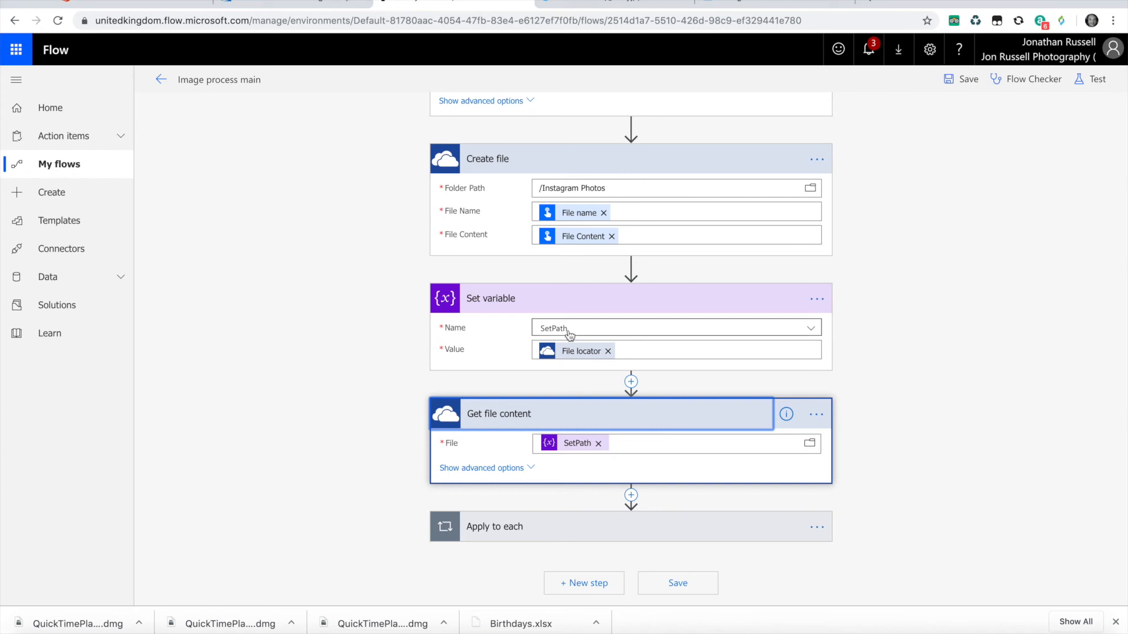
- Expand the Apply to each loop and its Post a tweet action, and view the loop's input
{"action": "left_click", "coordinate": [603, 526]}
{"action": "scroll", "coordinate": [603, 525], "scroll_direction": "down", "scroll_amount": 4}
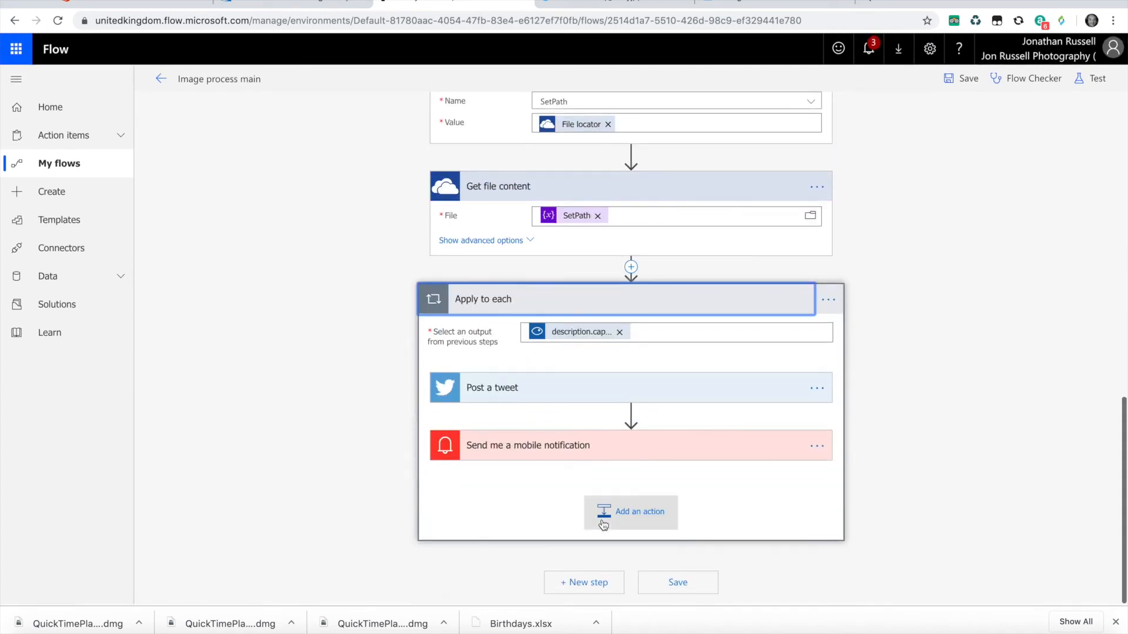
{"action": "left_click", "coordinate": [564, 383]}
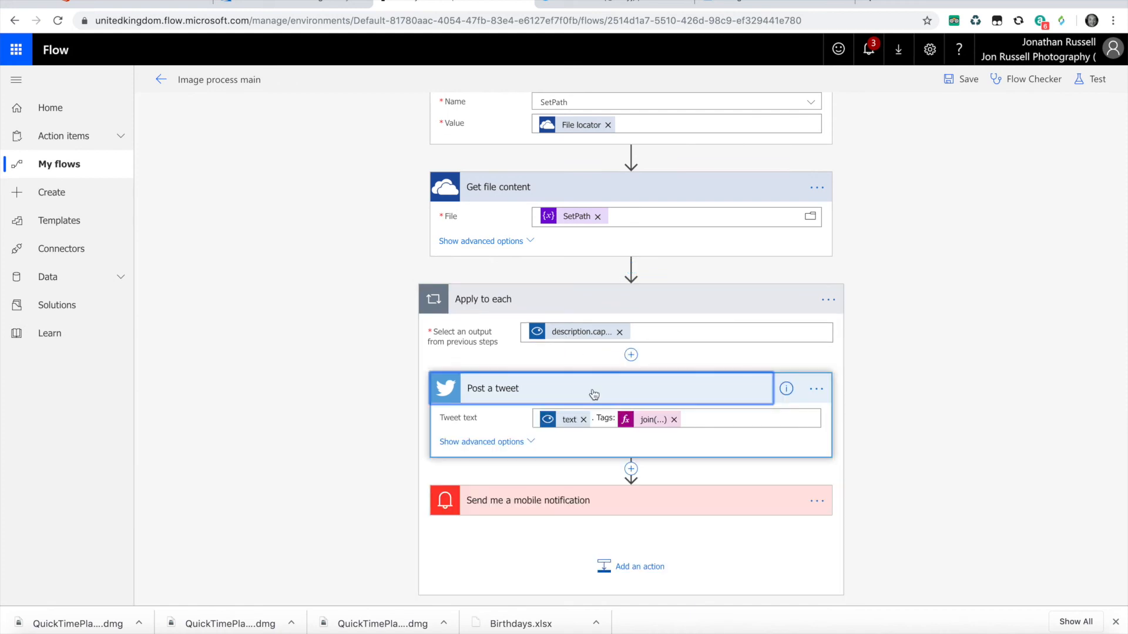
{"action": "left_click", "coordinate": [579, 335]}
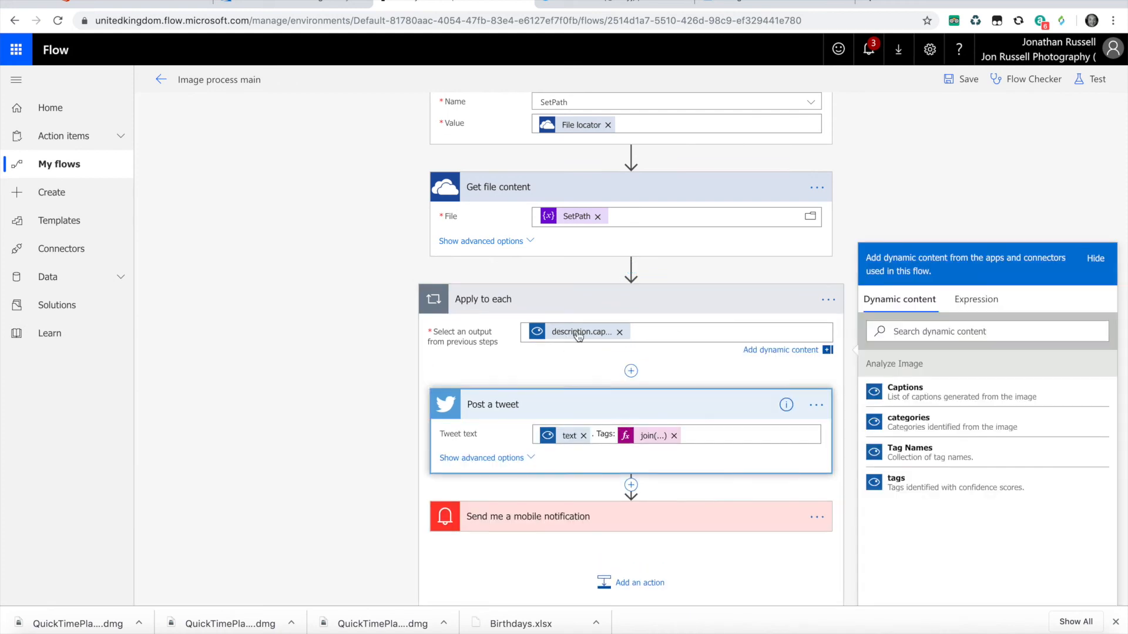
- Inspect the text token and the full join expression for the tags in the Post a tweet text
{"action": "left_click", "coordinate": [567, 442]}
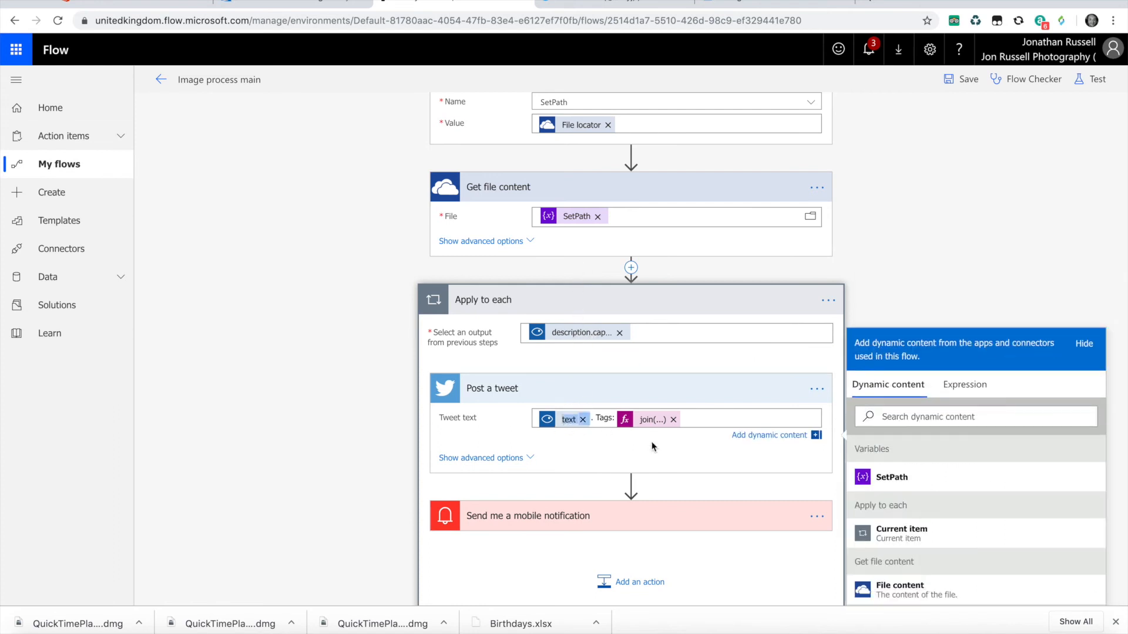
{"action": "left_click", "coordinate": [651, 420]}
{"action": "scroll", "coordinate": [939, 417], "scroll_direction": "right", "scroll_amount": 2}
{"action": "scroll", "coordinate": [939, 417], "scroll_direction": "left", "scroll_amount": 3}
{"action": "scroll", "coordinate": [938, 417], "scroll_direction": "right", "scroll_amount": 3}
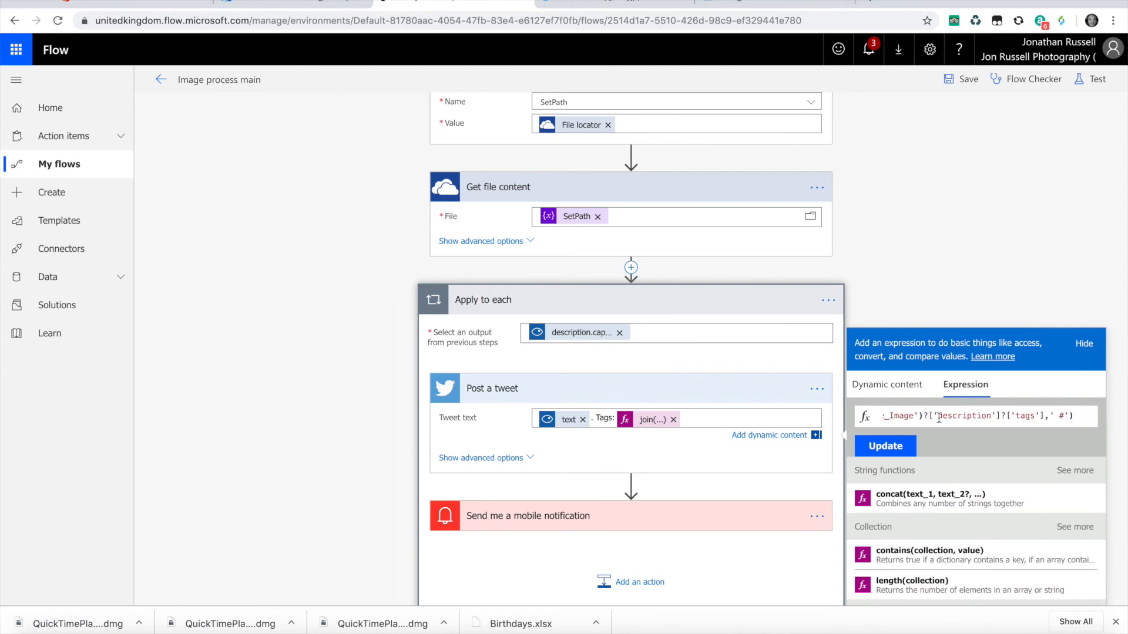
{"action": "scroll", "coordinate": [938, 418], "scroll_direction": "left", "scroll_amount": 3}
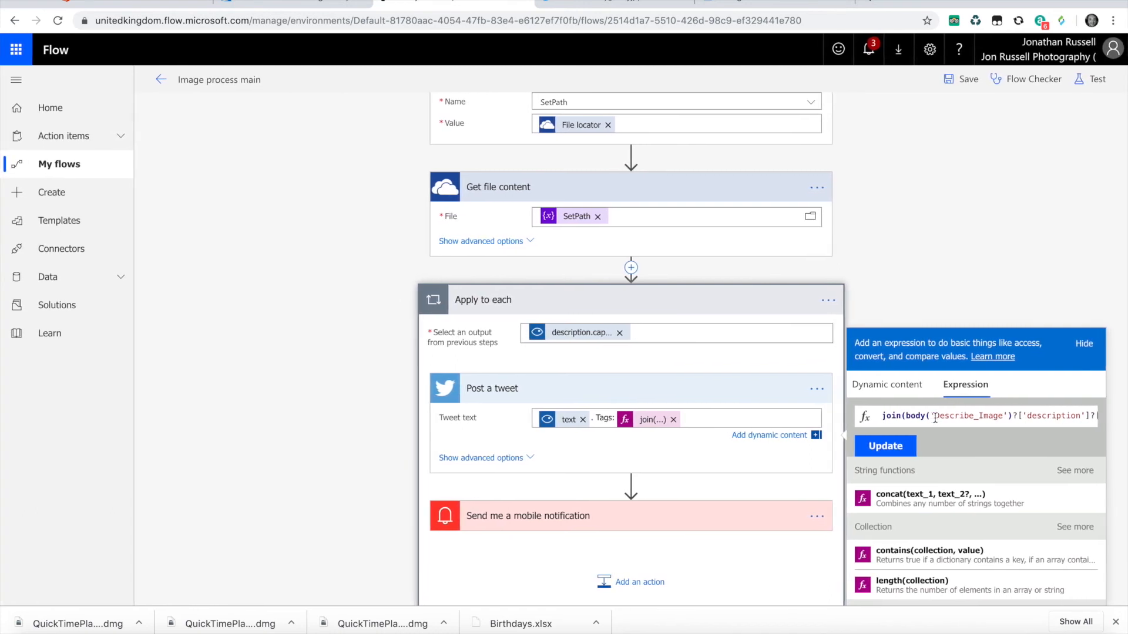
- Start a test of the flow using the option to perform the trigger action manually
{"action": "scroll", "coordinate": [643, 419], "scroll_direction": "up", "scroll_amount": 15}
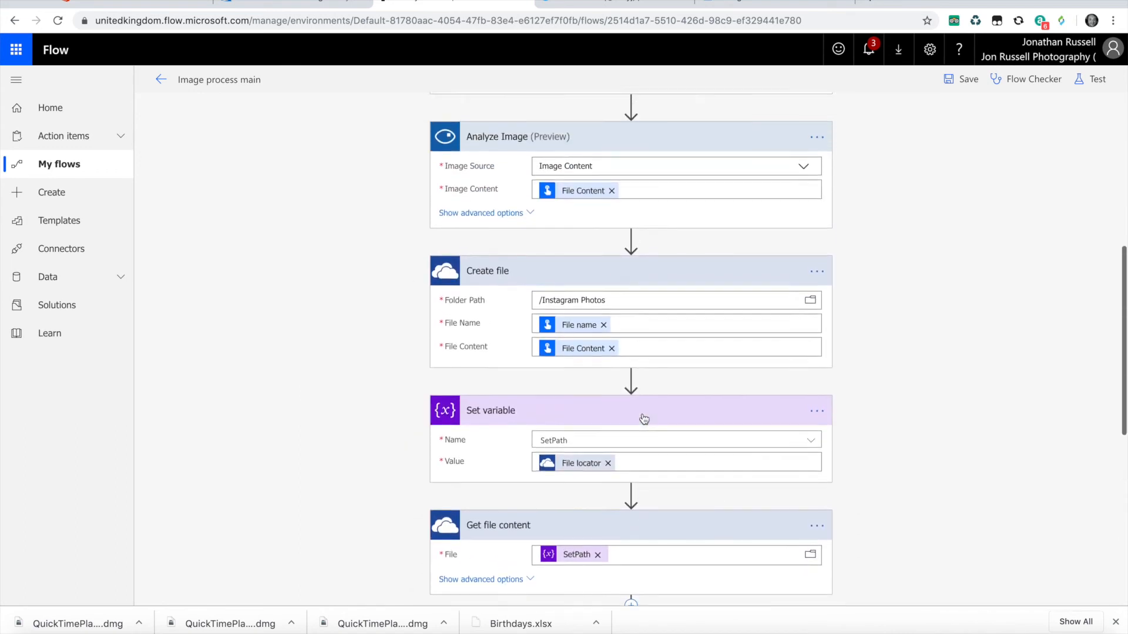
{"action": "scroll", "coordinate": [643, 418], "scroll_direction": "up", "scroll_amount": 2}
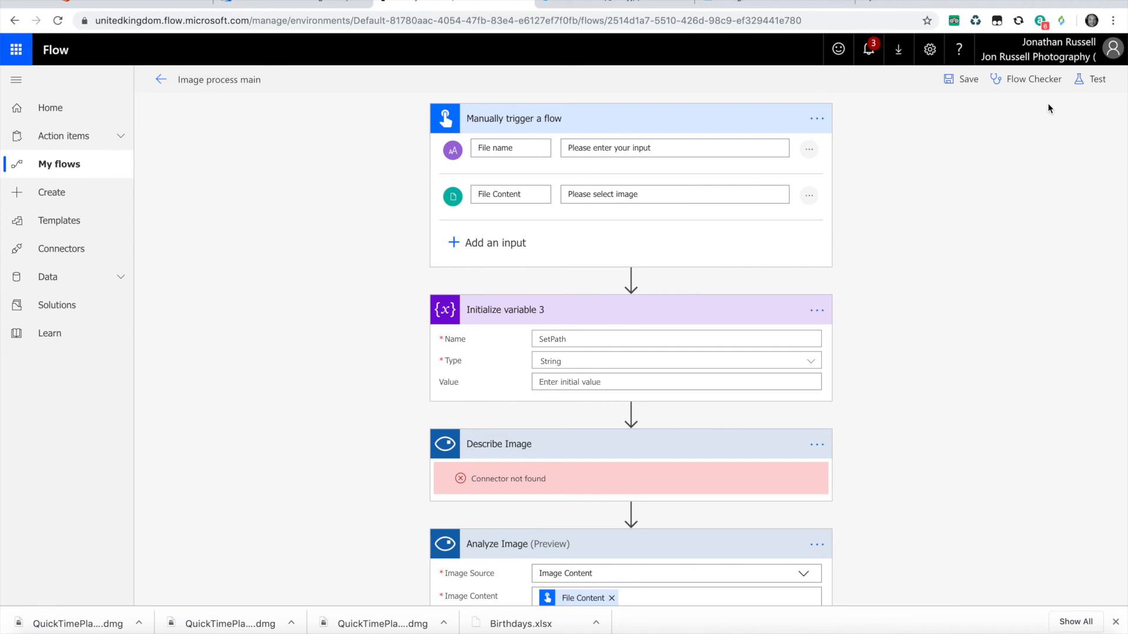
{"action": "left_click", "coordinate": [1091, 78]}
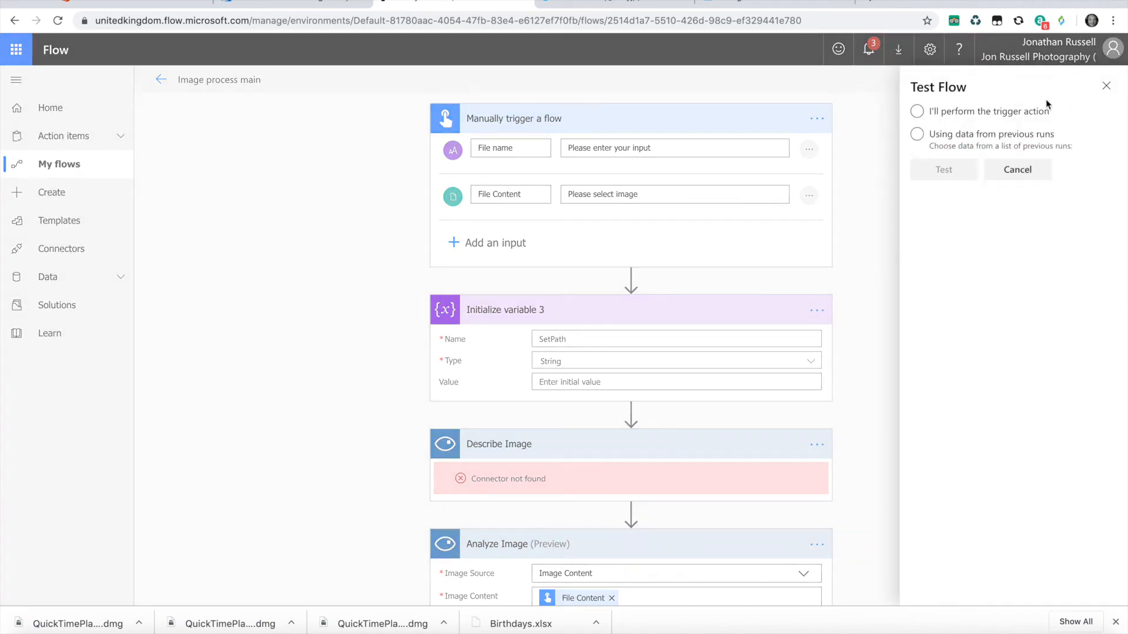
{"action": "left_click", "coordinate": [917, 111]}
{"action": "left_click", "coordinate": [943, 169]}
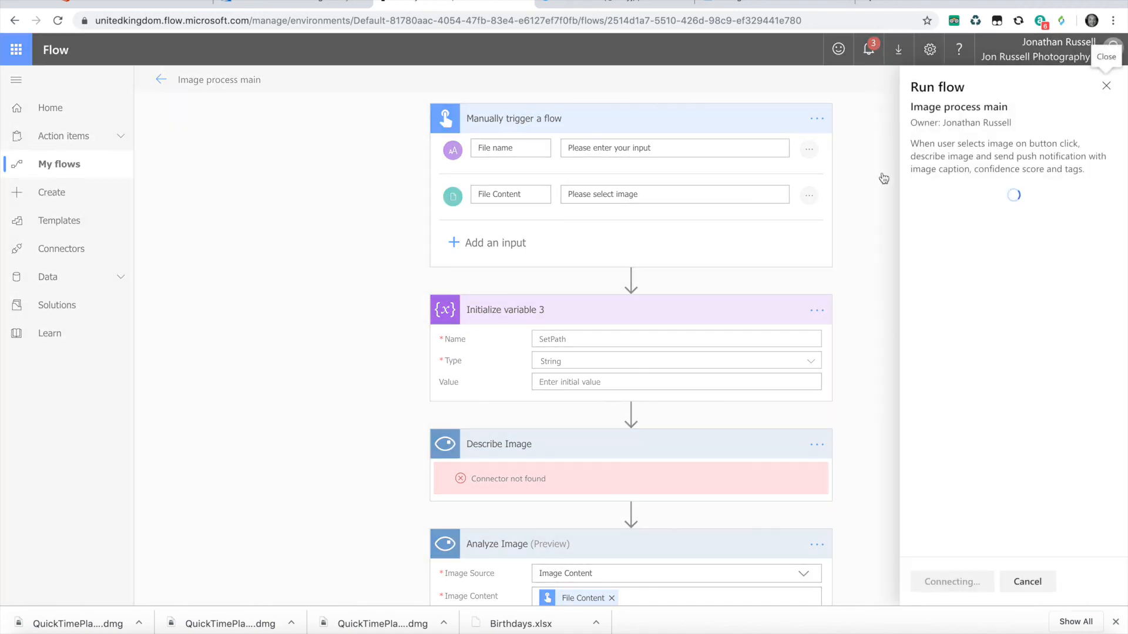
- Import 4.jpg from the apic folder as the File Content for the flow run
{"action": "left_click", "coordinate": [993, 234]}
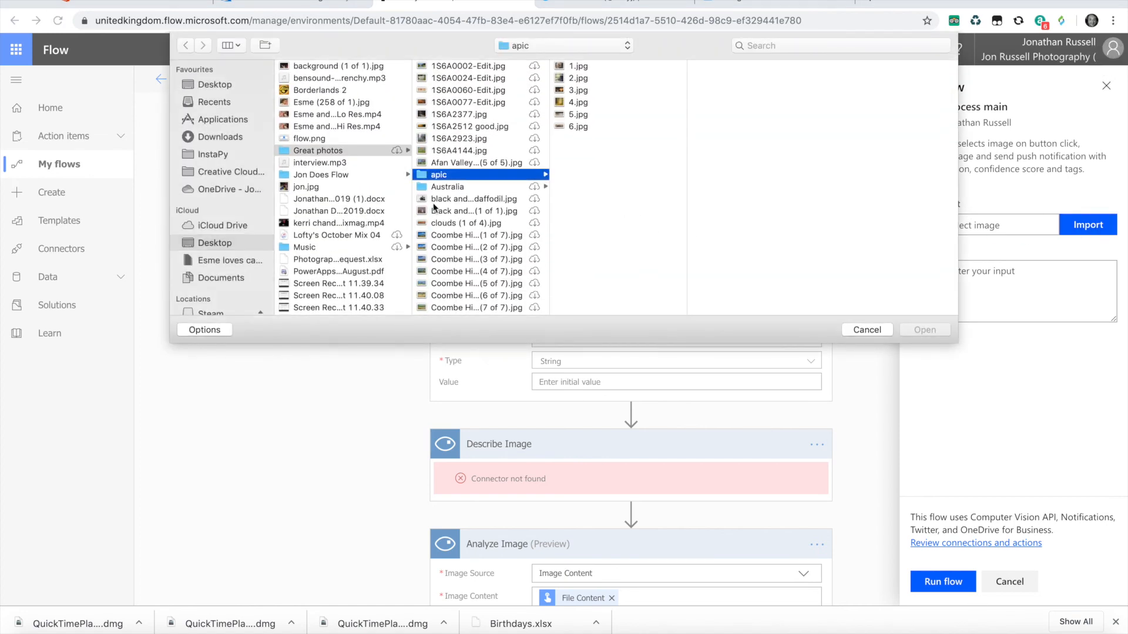
{"action": "left_click", "coordinate": [575, 67]}
{"action": "left_click", "coordinate": [576, 78]}
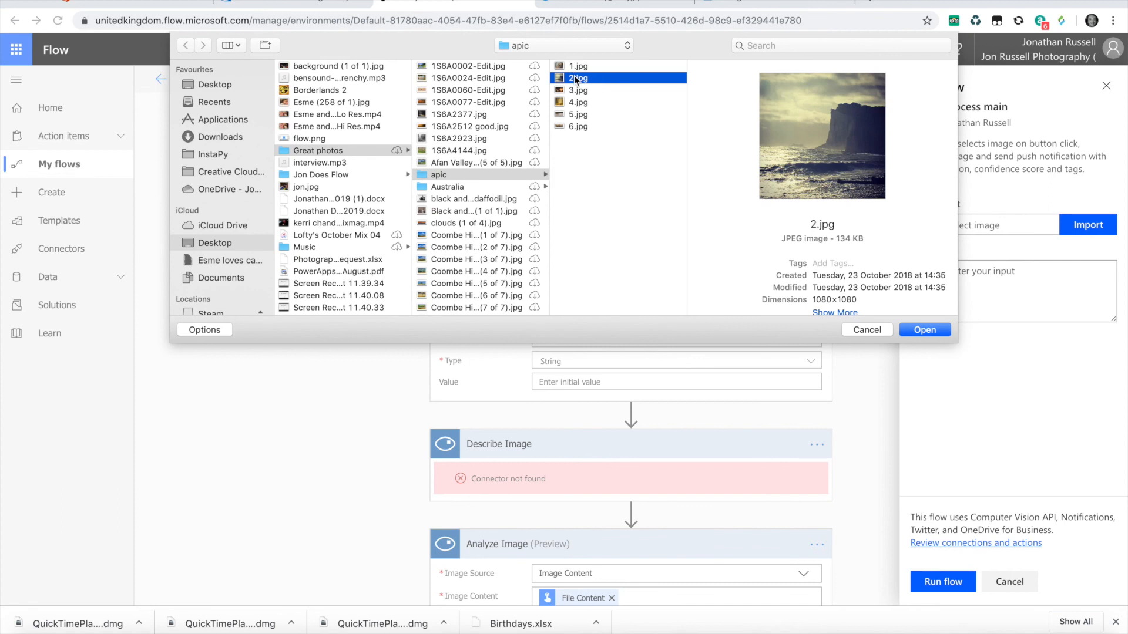
{"action": "left_click", "coordinate": [574, 90]}
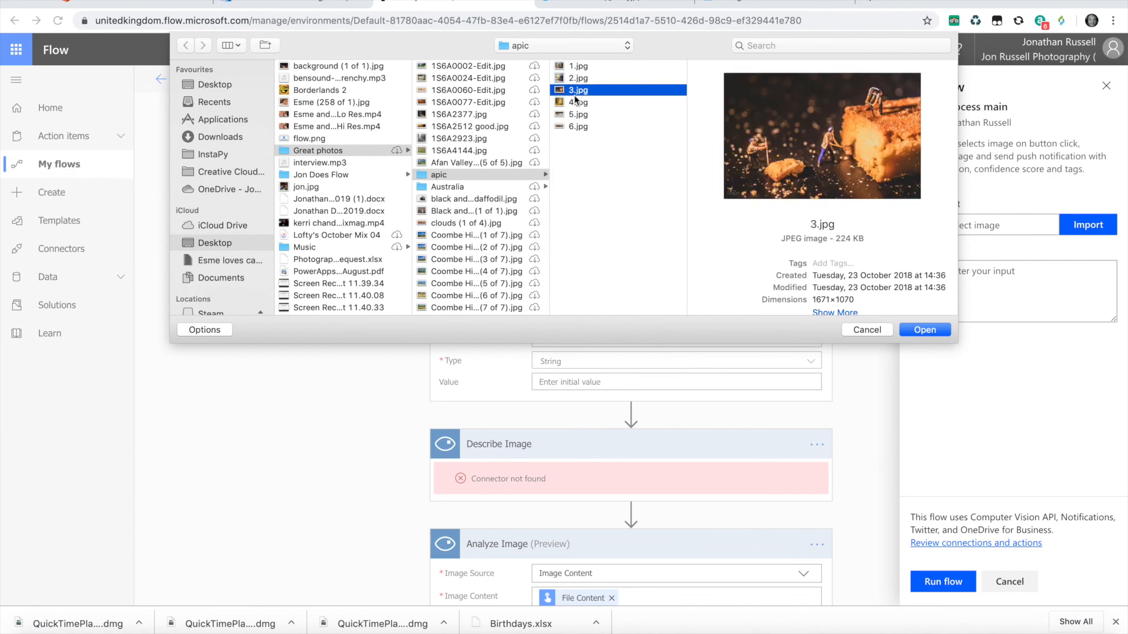
{"action": "left_click", "coordinate": [573, 101]}
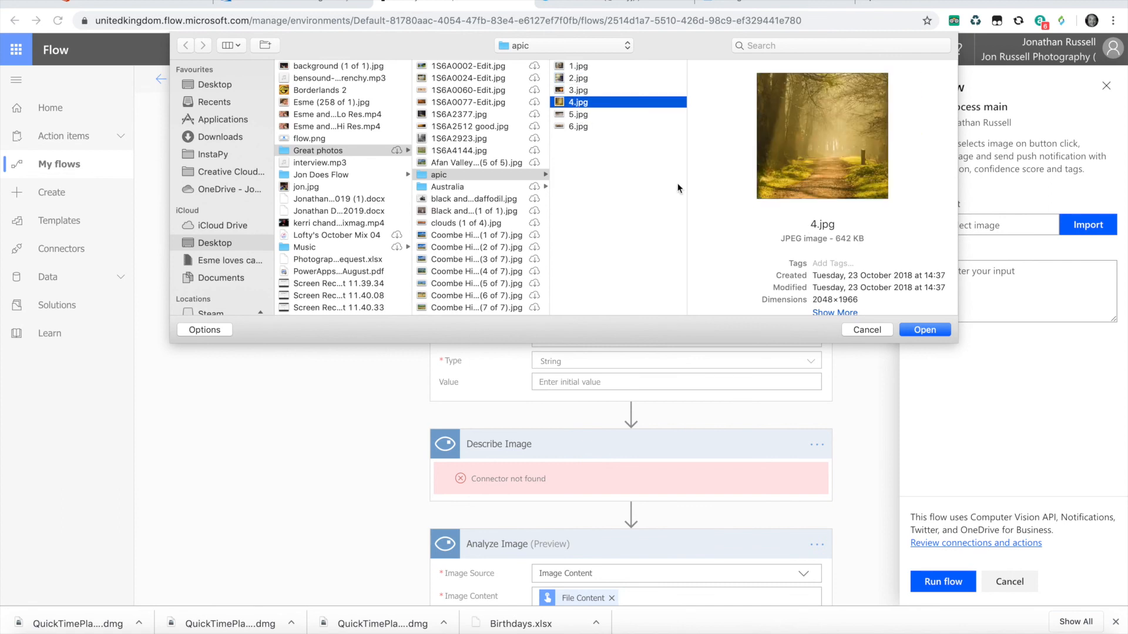
{"action": "left_click", "coordinate": [921, 329]}
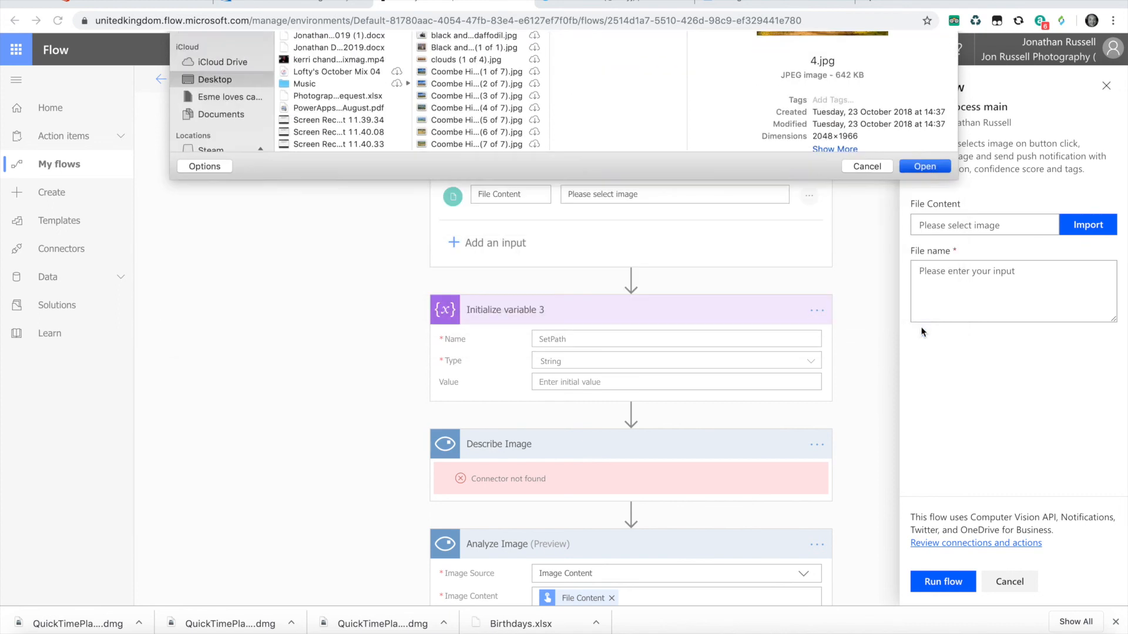
- Enter "Sunlight on a path" as the file name, run the flow, and close the run pane
{"action": "type", "text": "Sunlight on a path"}
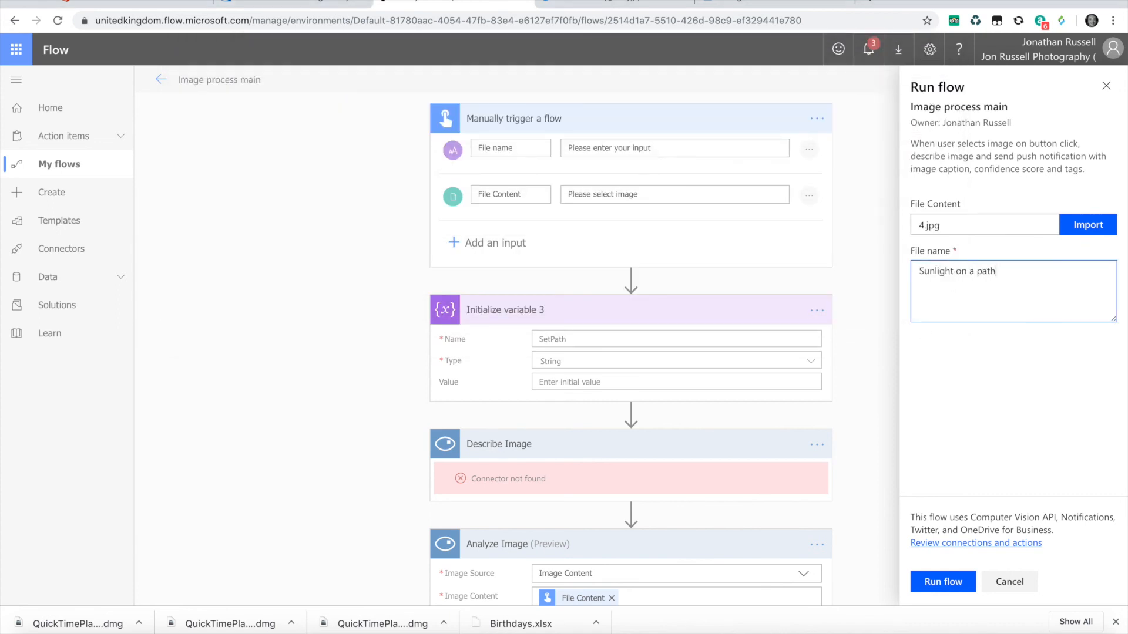
{"action": "left_click", "coordinate": [942, 582]}
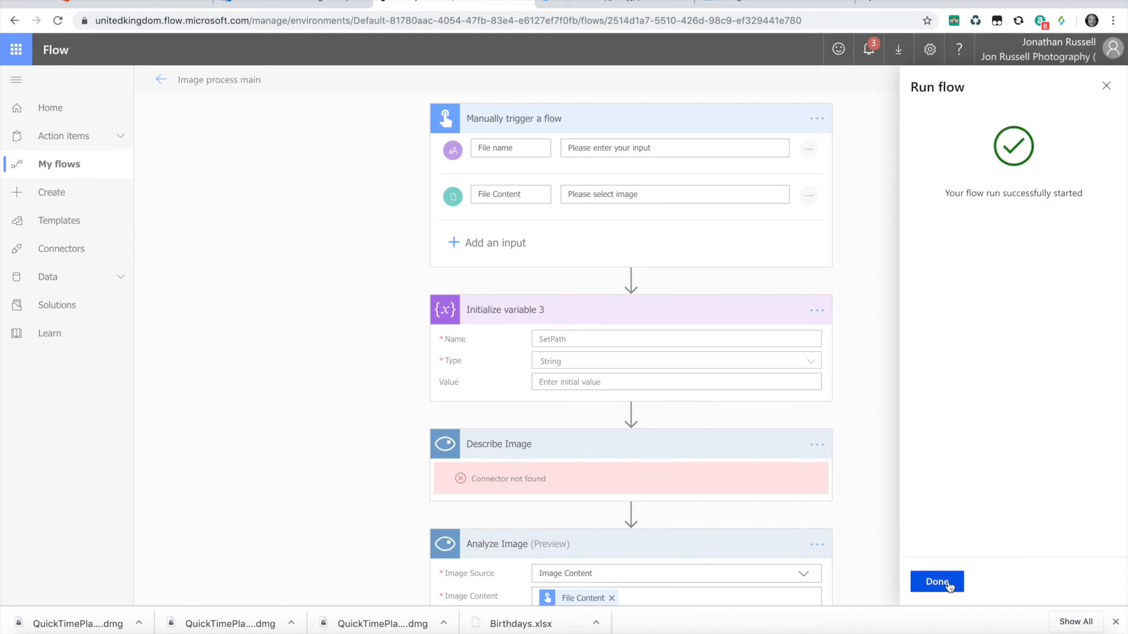
{"action": "left_click", "coordinate": [947, 583]}
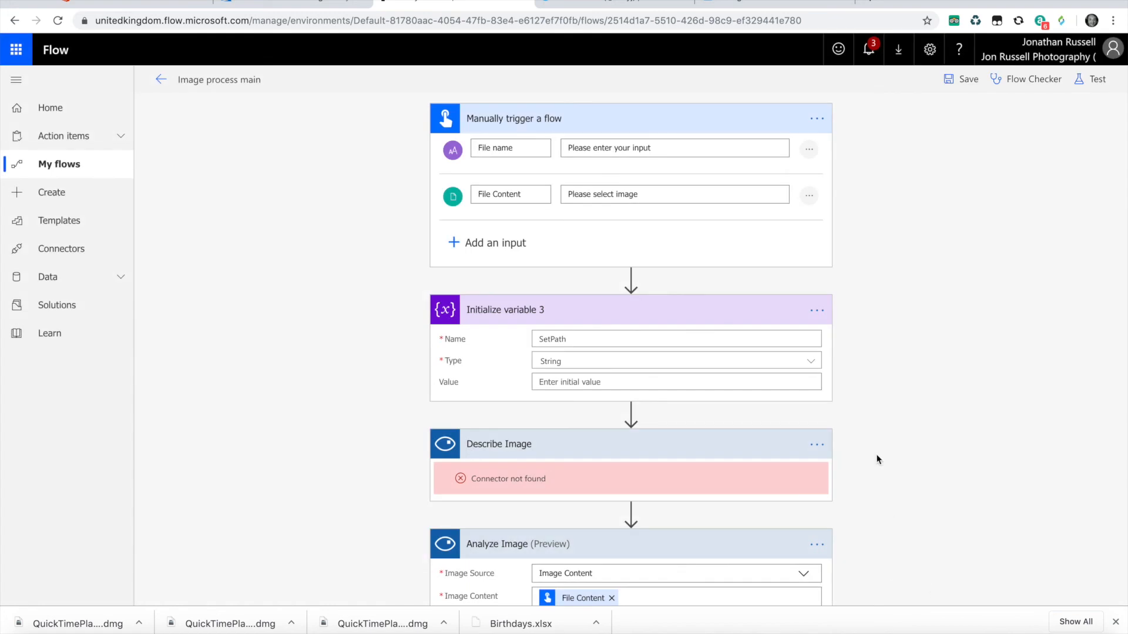
- Return to the flow's details page and open its latest run to check each action's status
{"action": "left_click", "coordinate": [161, 80]}
{"action": "left_click", "coordinate": [252, 445]}
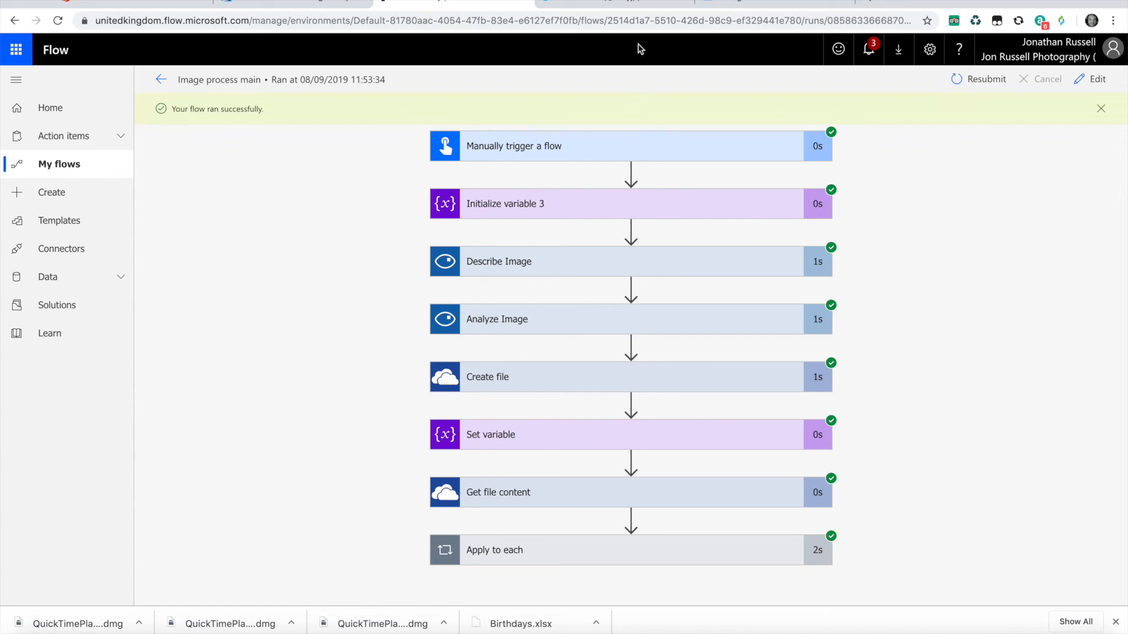
- Switch to the Twitter profile page and reload it to fetch the latest tweets
{"action": "left_click", "coordinate": [617, 5]}
{"action": "left_click", "coordinate": [532, 22]}
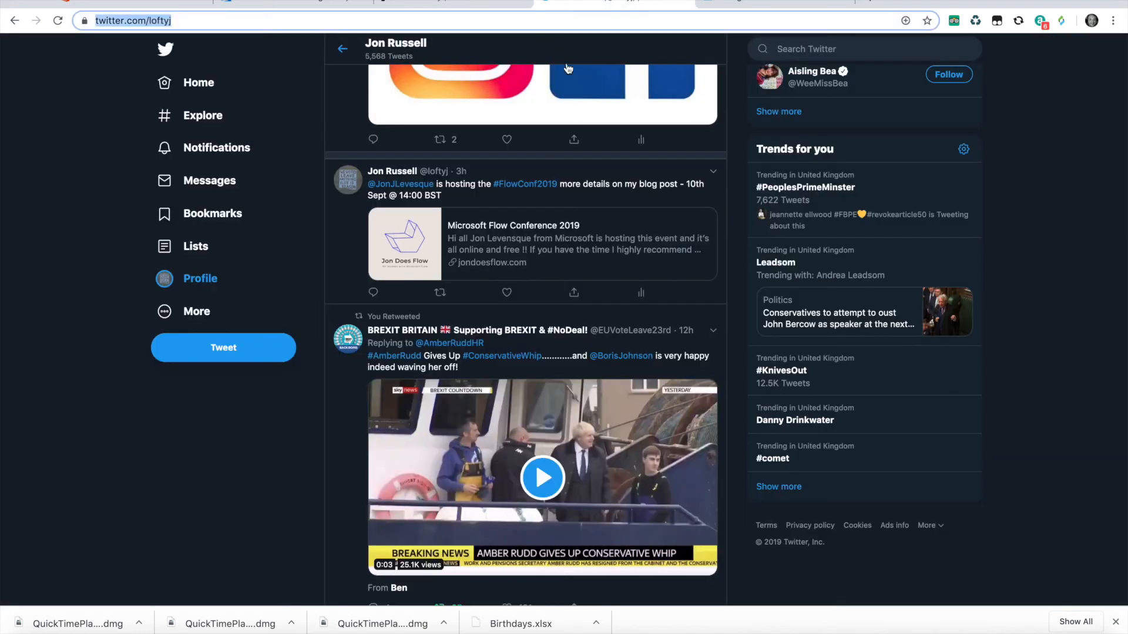
{"action": "left_click", "coordinate": [516, 25]}
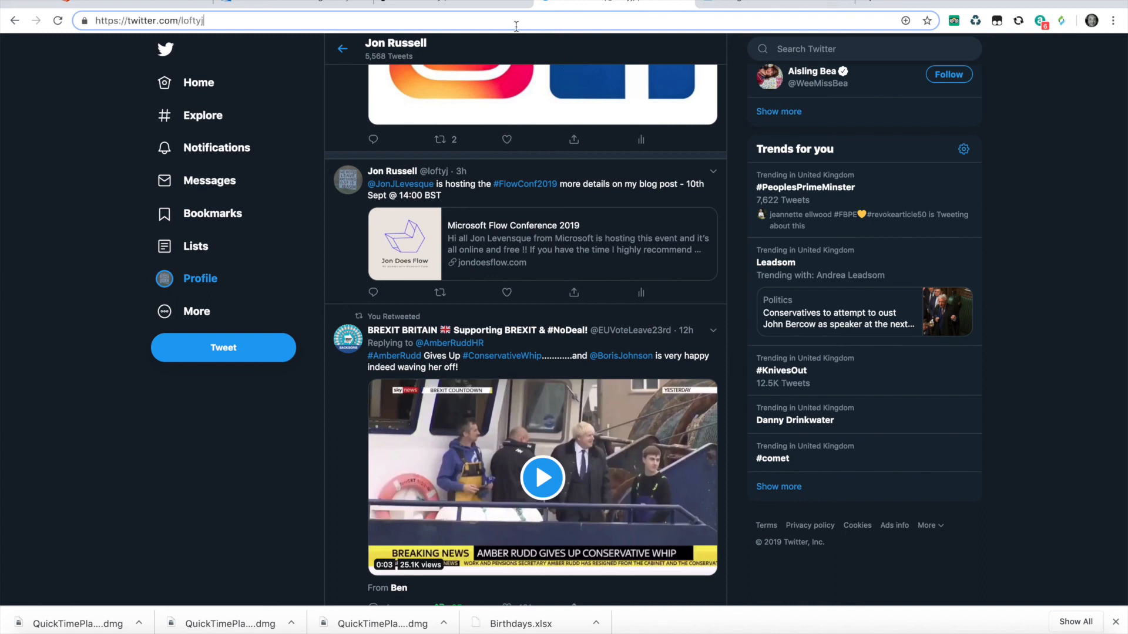
{"action": "key", "text": "Return"}
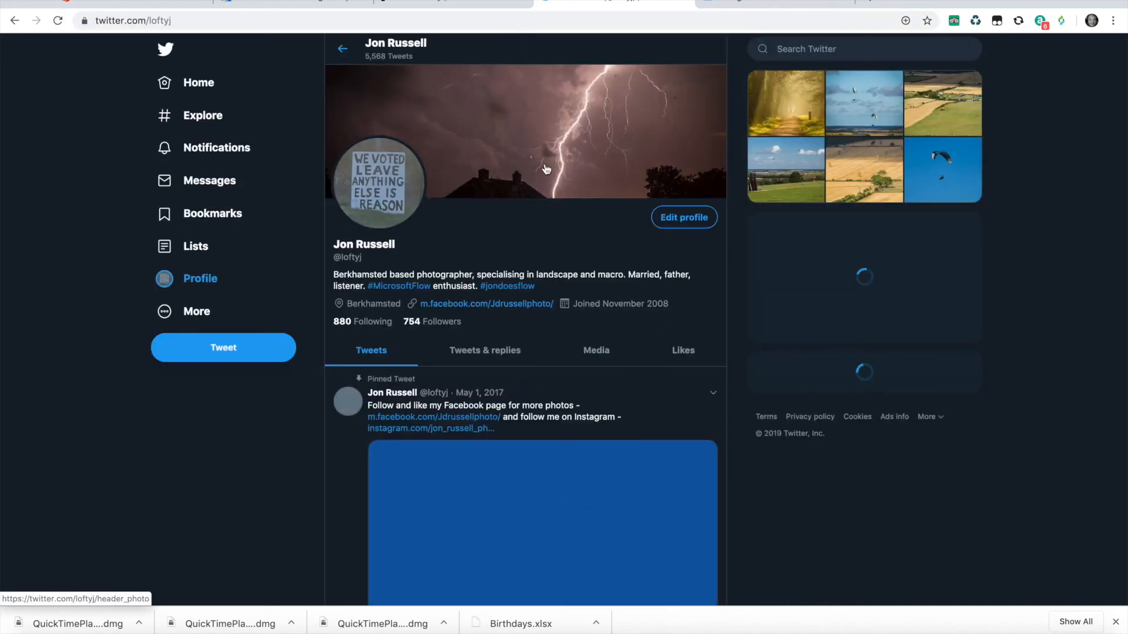
- Find the newly posted tweet below the pinned one and examine its caption, hashtags and photo
{"action": "scroll", "coordinate": [545, 163], "scroll_direction": "down", "scroll_amount": 5}
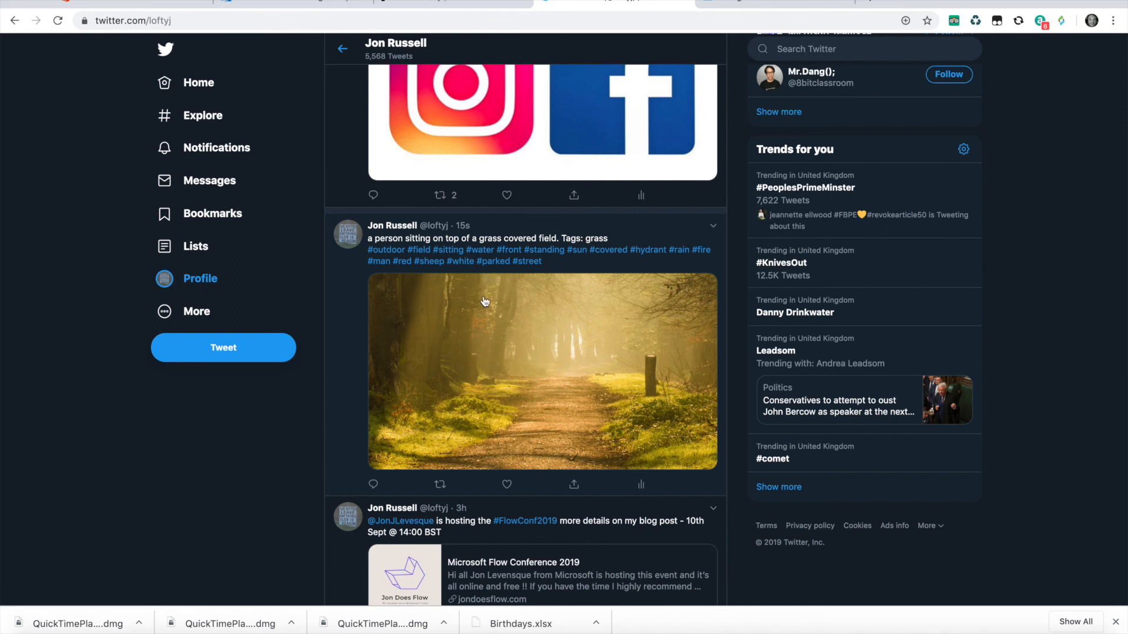
{"action": "scroll", "coordinate": [512, 306], "scroll_direction": "down", "scroll_amount": 1}
{"action": "scroll", "coordinate": [516, 316], "scroll_direction": "up", "scroll_amount": 3}
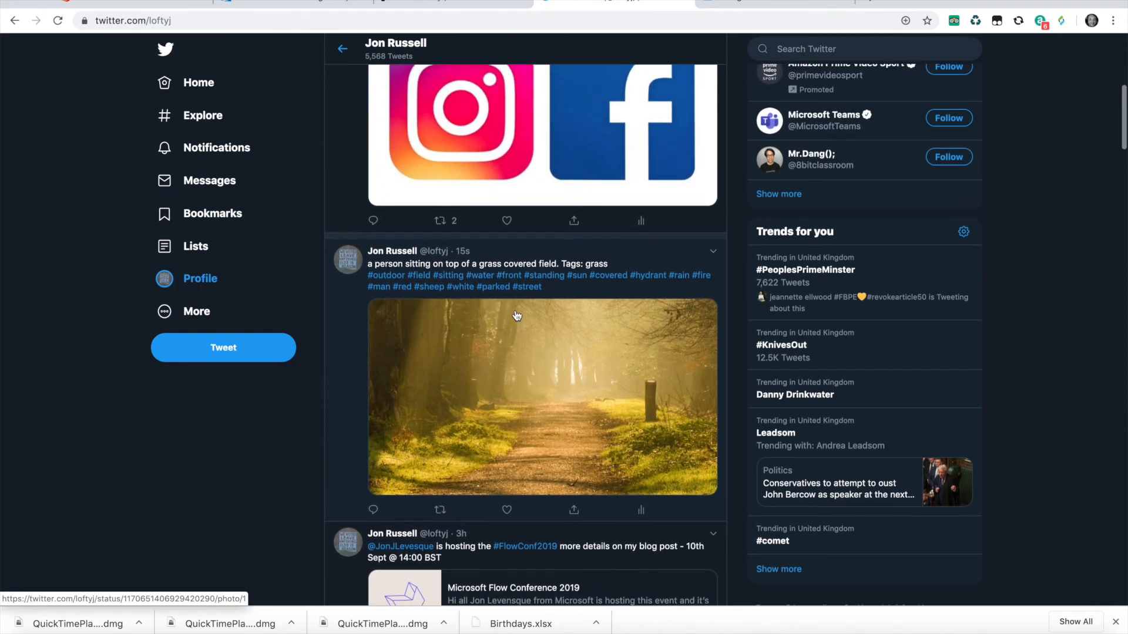
{"action": "scroll", "coordinate": [516, 316], "scroll_direction": "down", "scroll_amount": 2}
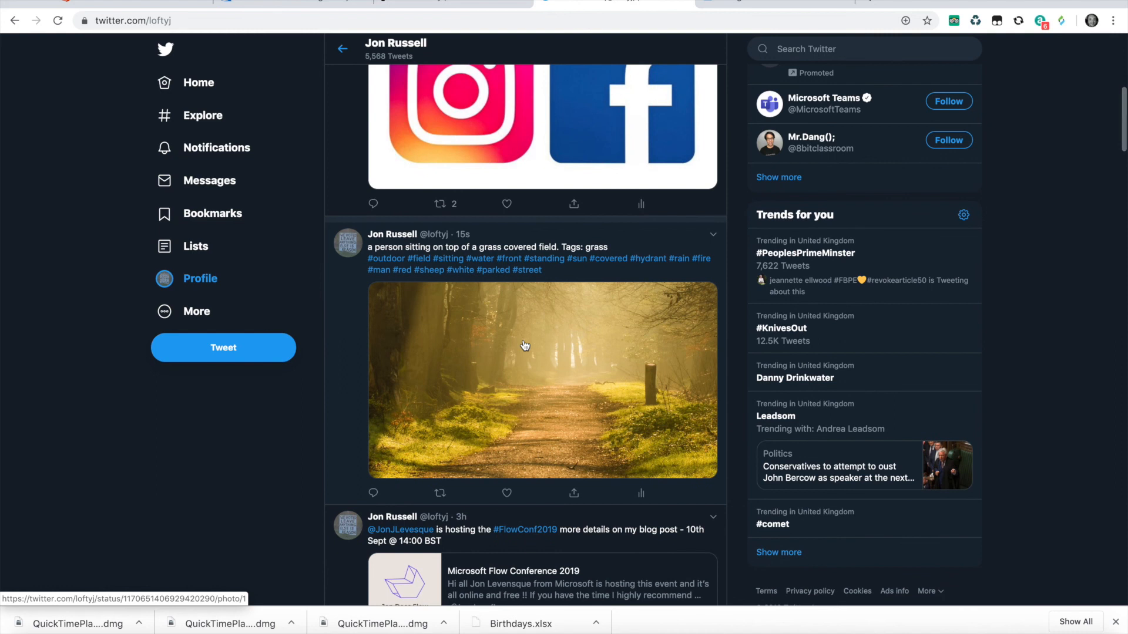
{"action": "scroll", "coordinate": [517, 341], "scroll_direction": "up", "scroll_amount": 1}
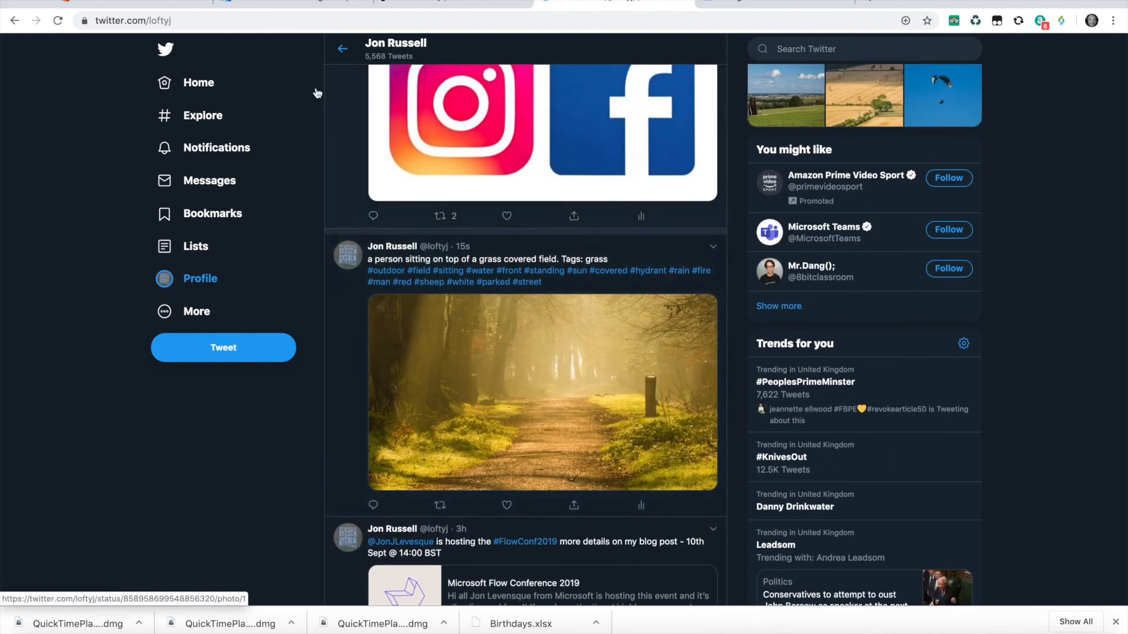
- Switch back to the run page of the Image process main flow
{"action": "left_click", "coordinate": [282, 3]}
{"action": "left_click", "coordinate": [437, 10]}
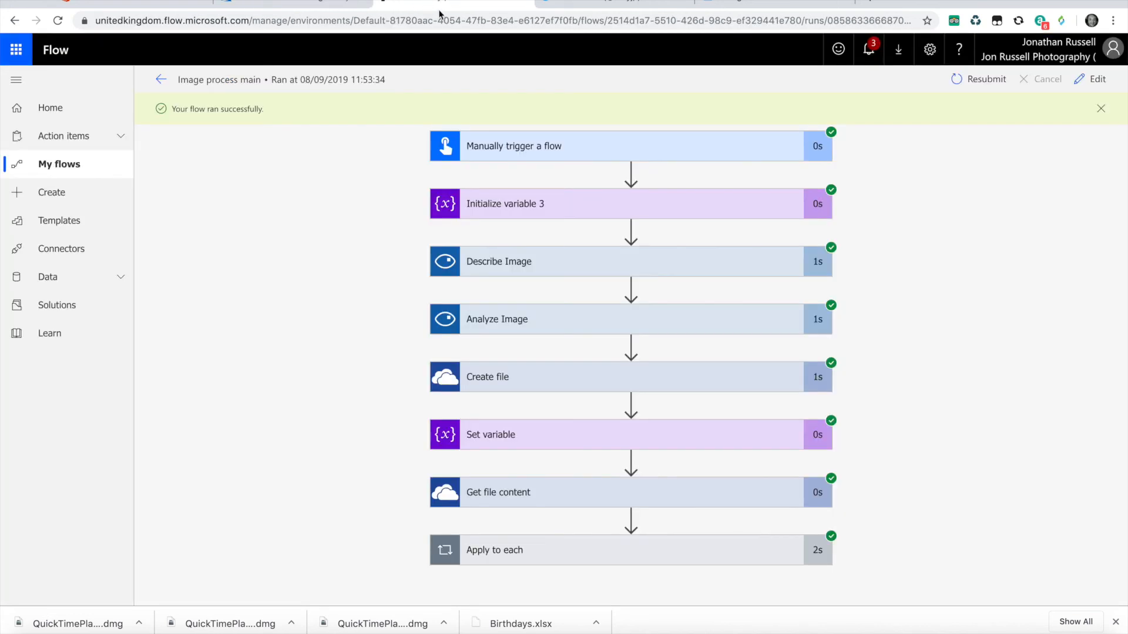